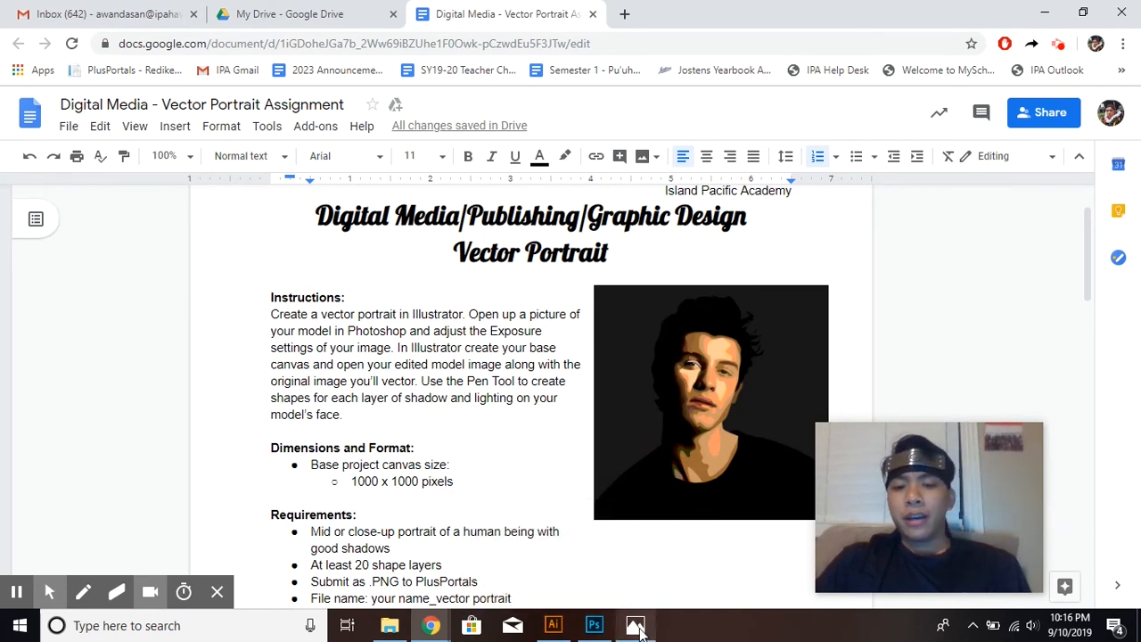
# Switch to the Photos viewer and compare the portrait Nana.PNG with its high-contrast version Nana E.png.
pyautogui.moveTo(633, 628)
pyautogui.click(633, 627)
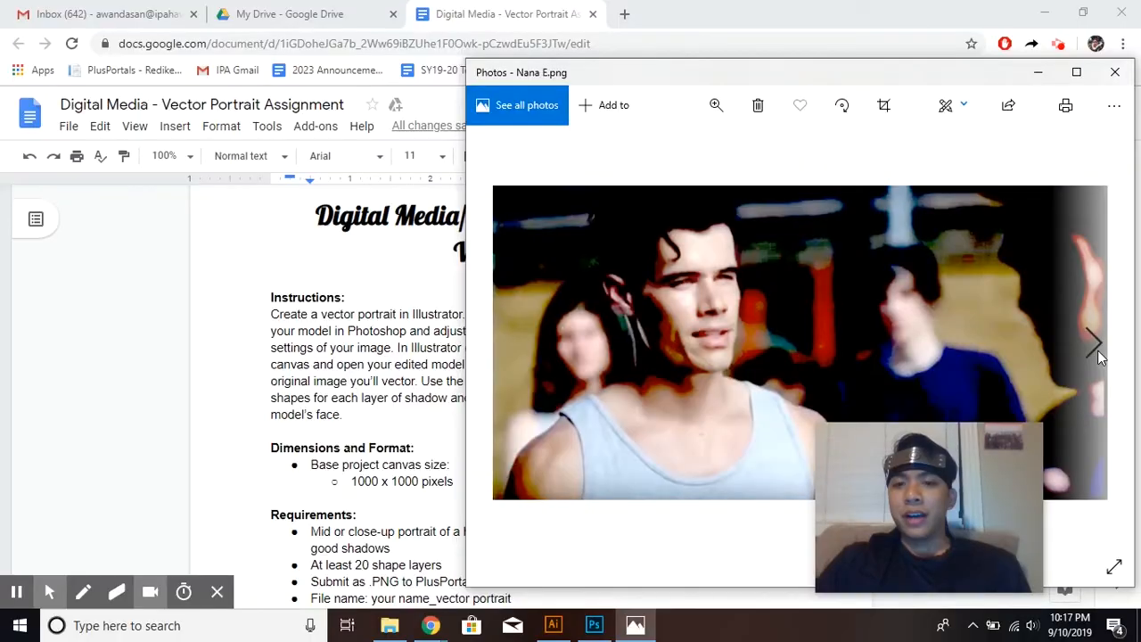
pyautogui.click(1096, 343)
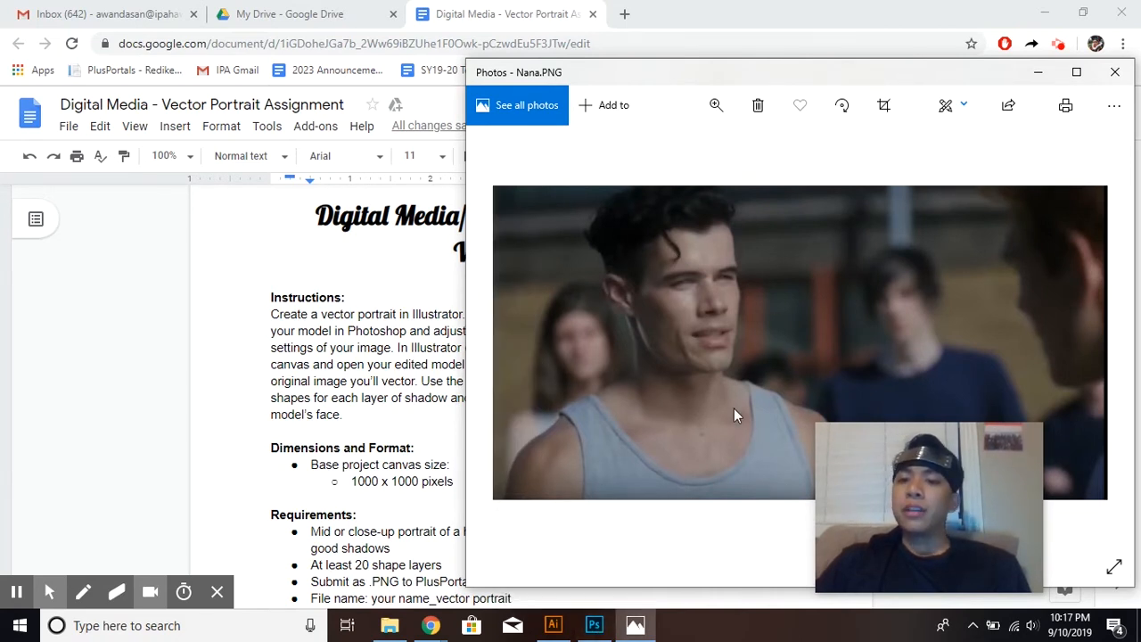
pyautogui.moveTo(595, 626)
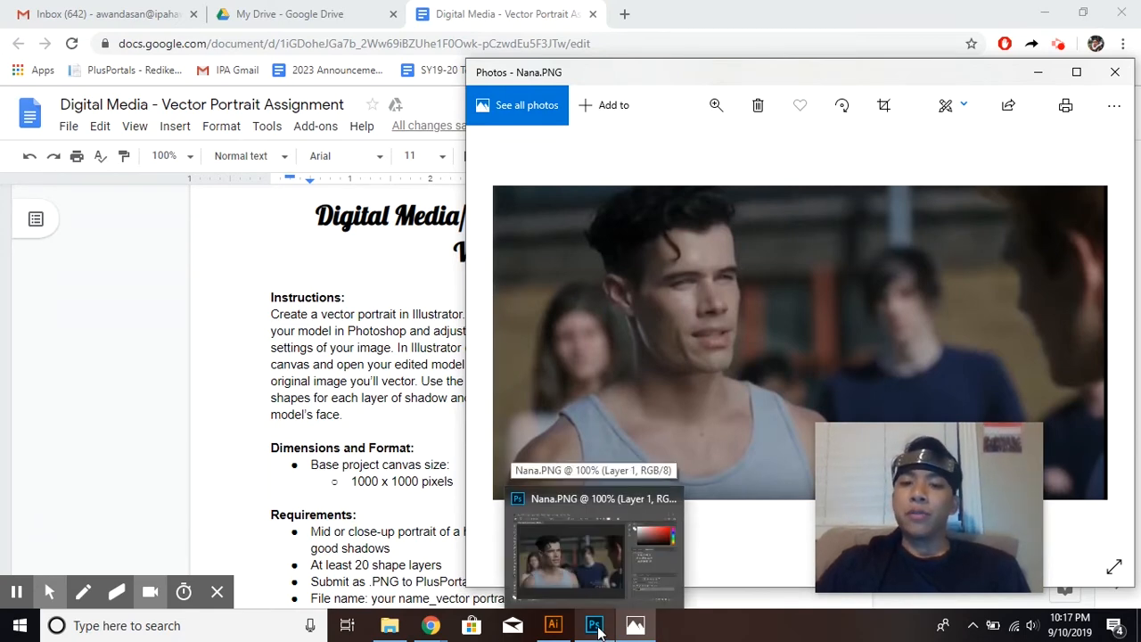
pyautogui.click(596, 626)
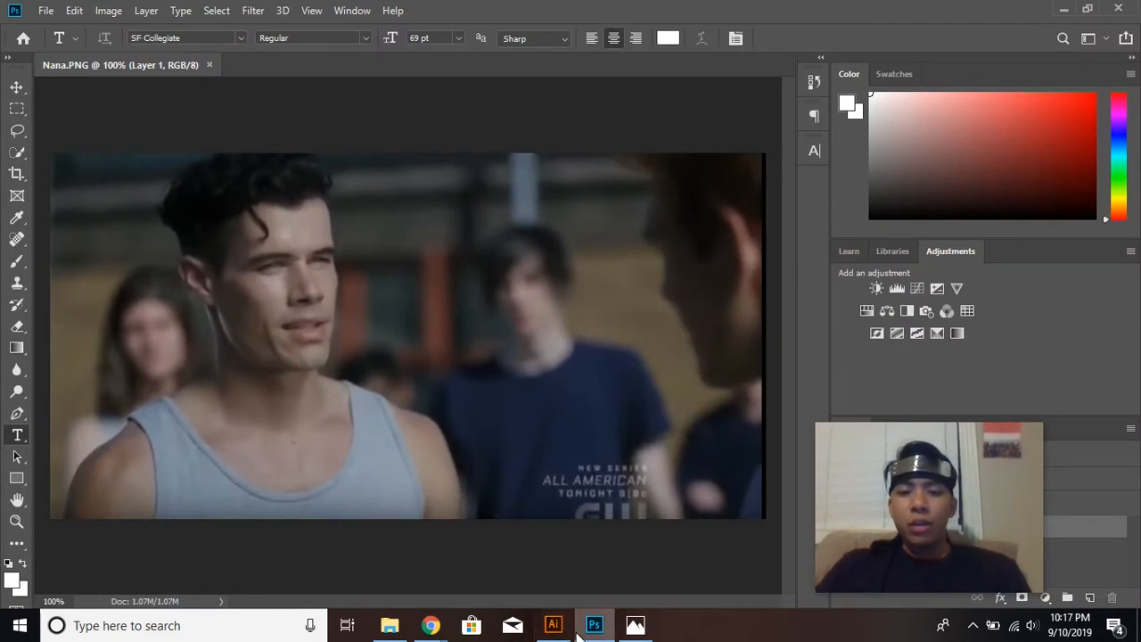
pyautogui.click(634, 625)
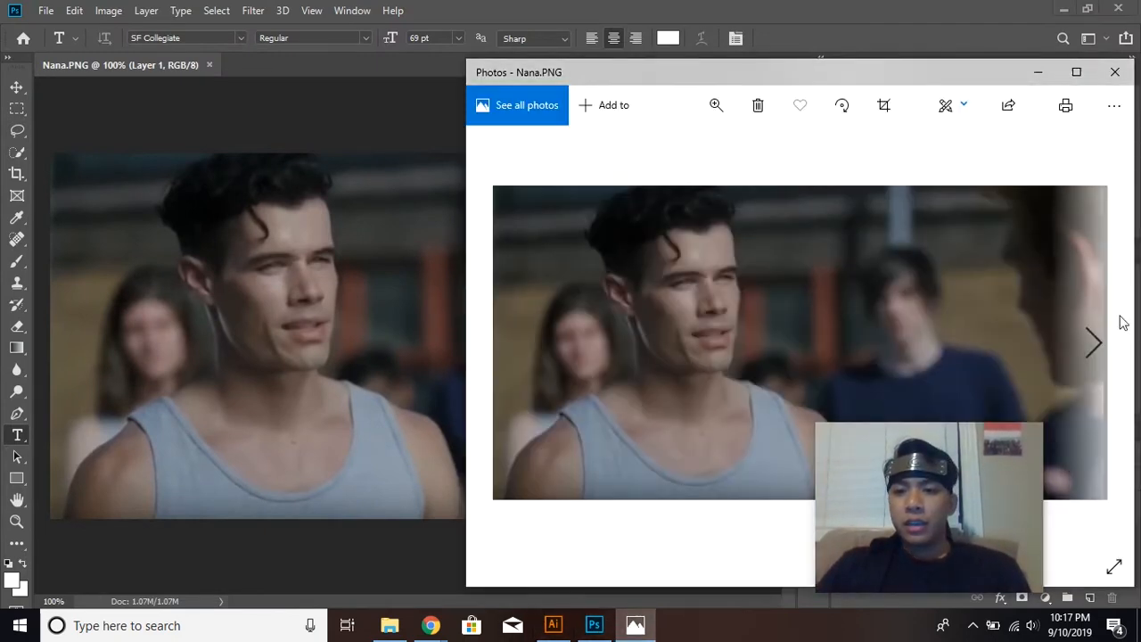
pyautogui.click(1093, 341)
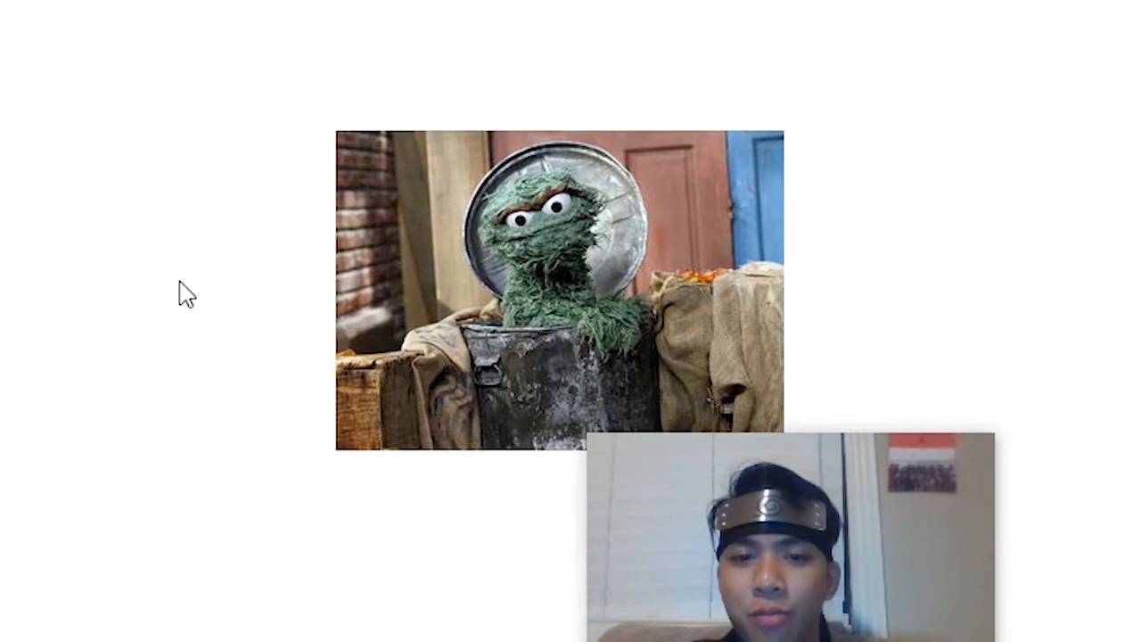
pyautogui.click(36, 281)
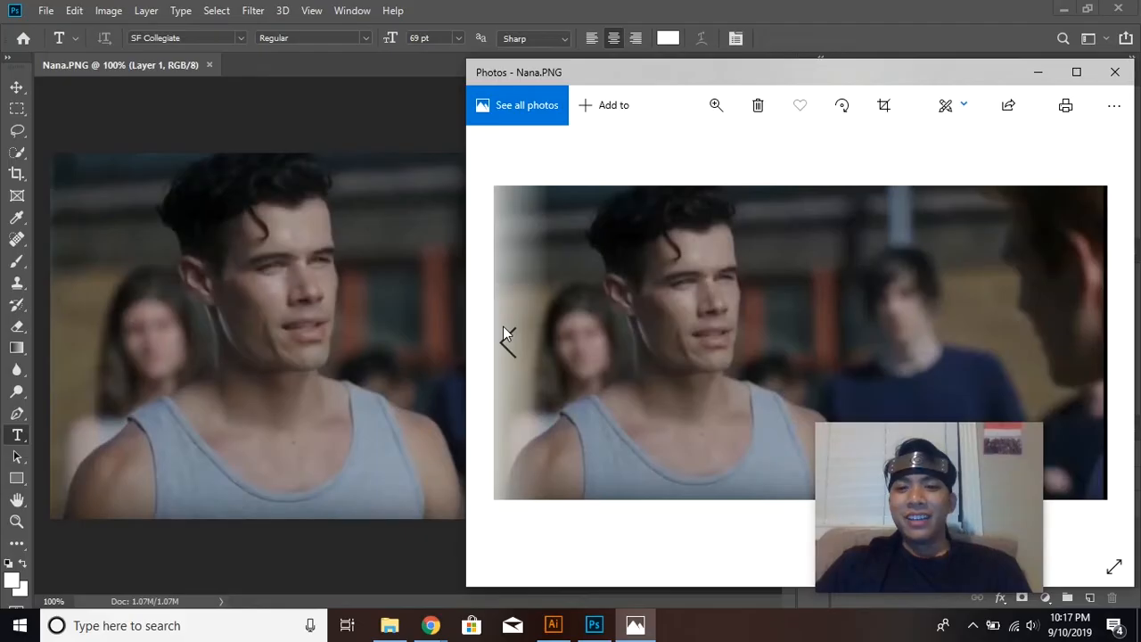
pyautogui.click(508, 337)
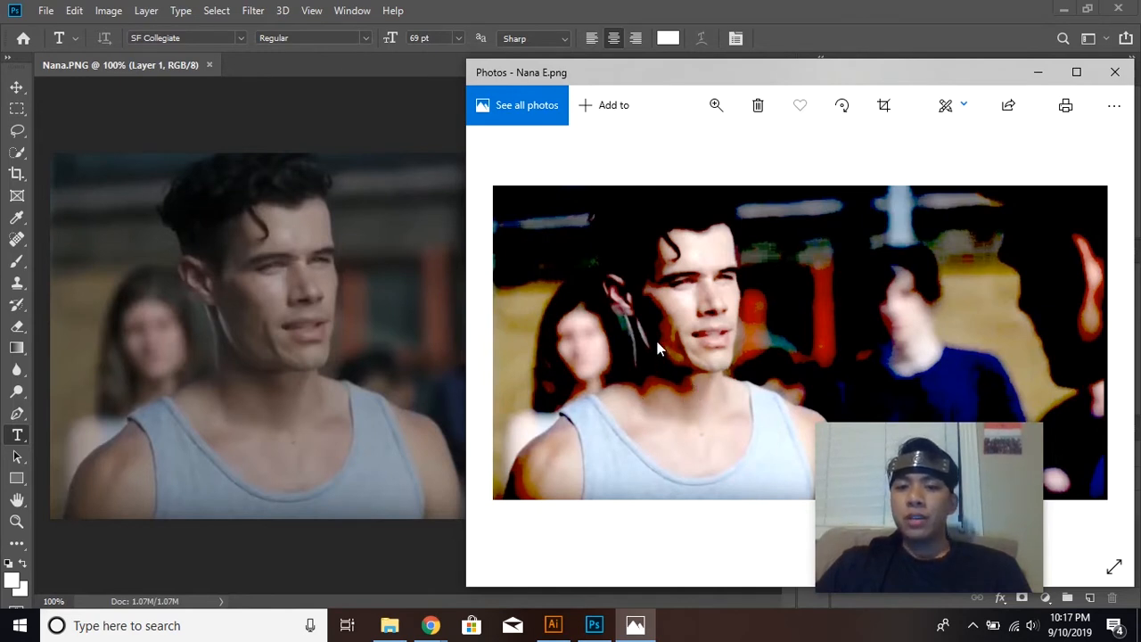
# Switch to Photoshop and apply an Exposure adjustment to Nana.PNG with exposure +2.35, offset -0.1561 and gamma correction 1.63.
pyautogui.moveTo(599, 627)
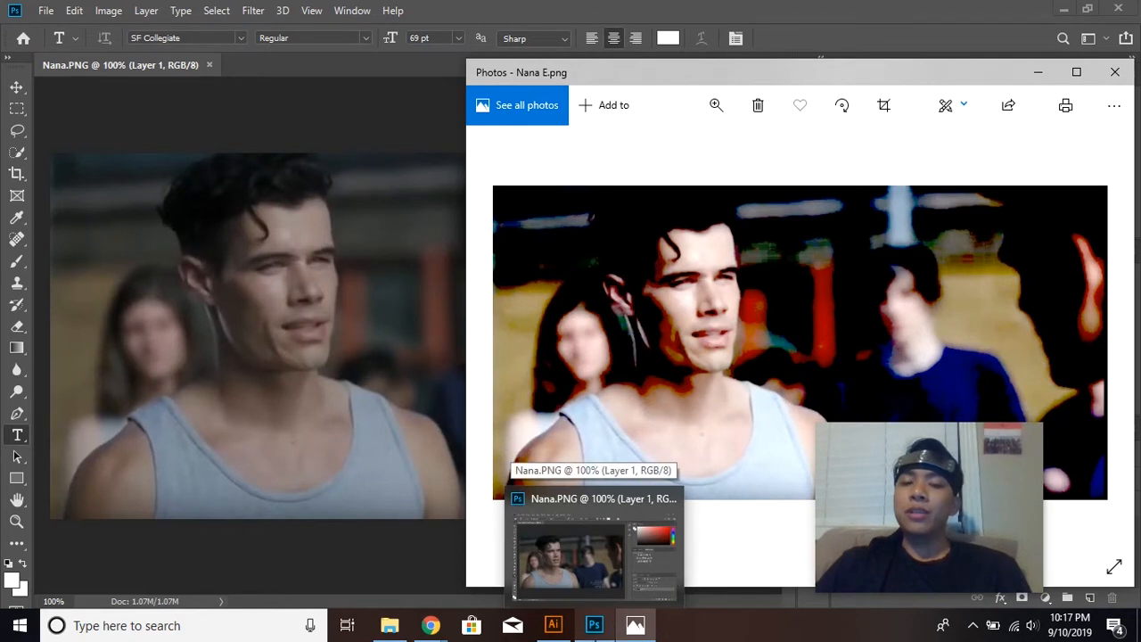
pyautogui.click(598, 628)
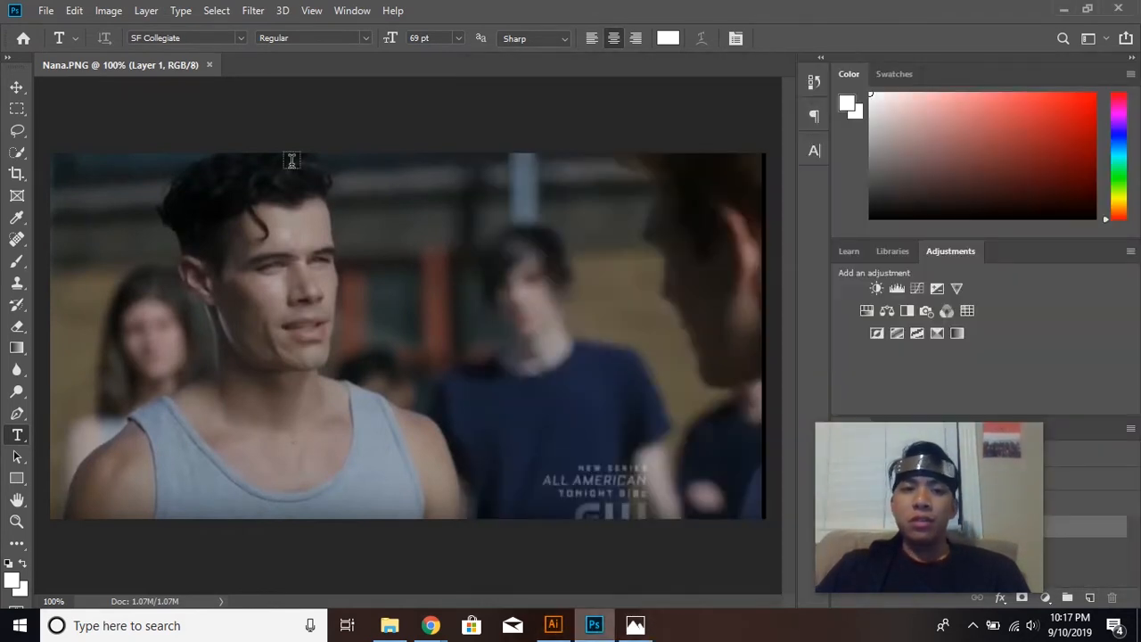
pyautogui.click(108, 12)
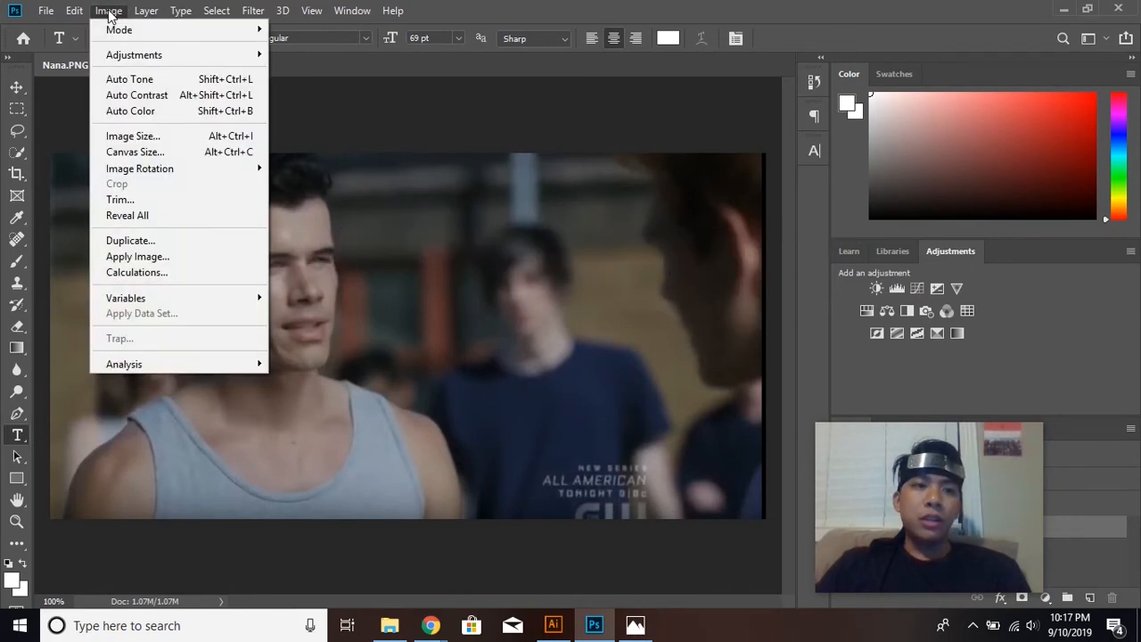
pyautogui.moveTo(215, 54)
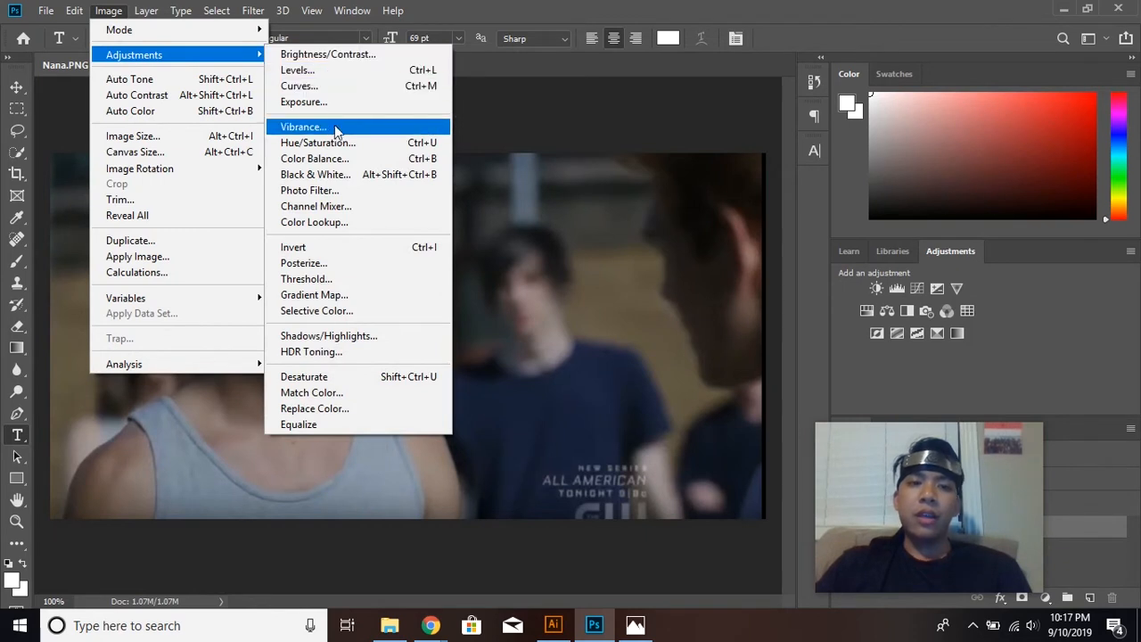
pyautogui.click(348, 104)
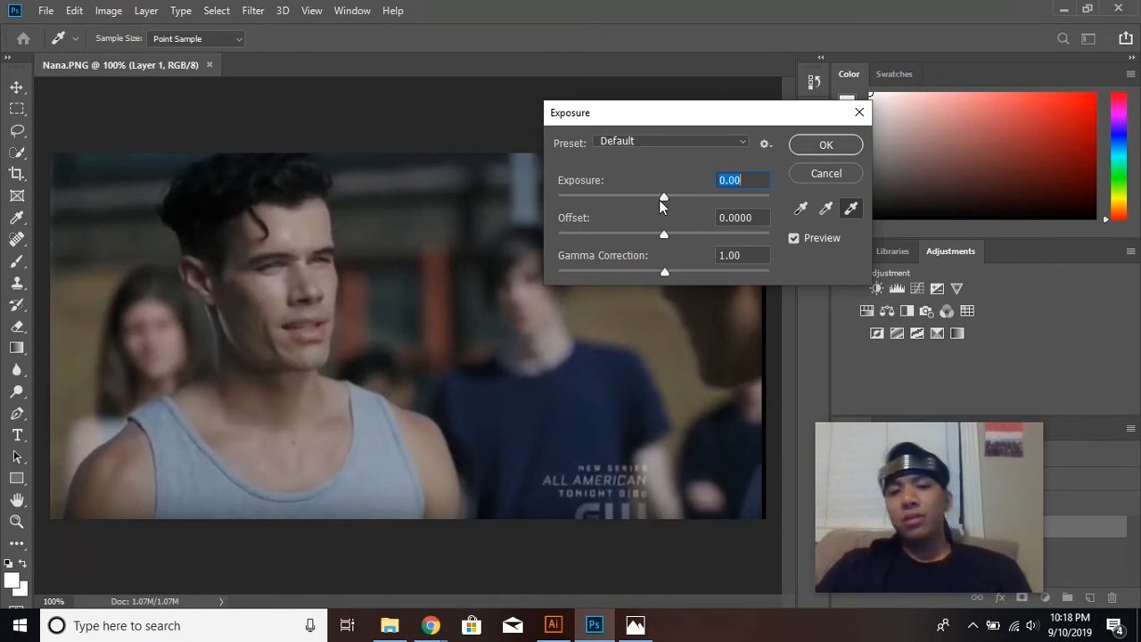
pyautogui.moveTo(663, 198); pyautogui.dragTo(700, 200)
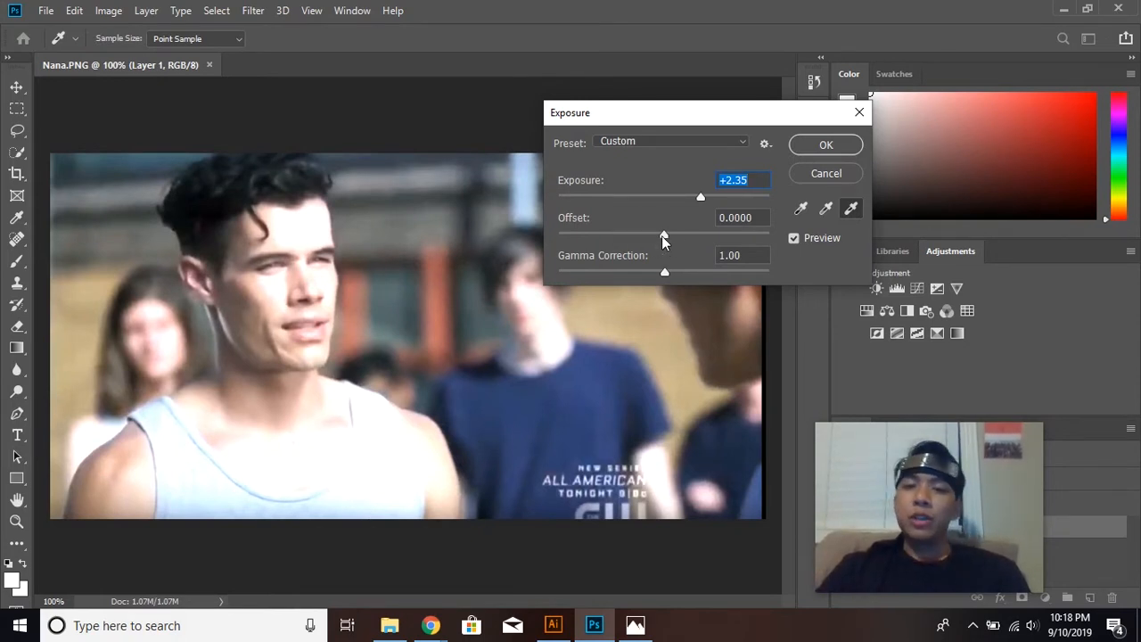
pyautogui.moveTo(664, 239); pyautogui.dragTo(630, 236)
pyautogui.moveTo(665, 275); pyautogui.dragTo(621, 275)
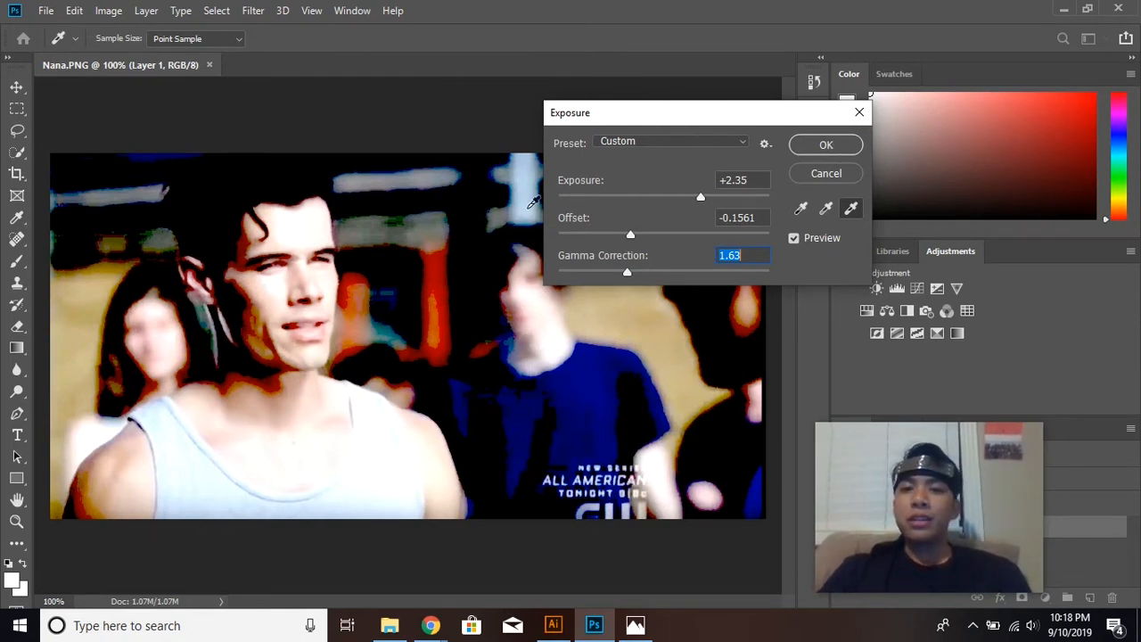
pyautogui.click(822, 144)
pyautogui.press('t')
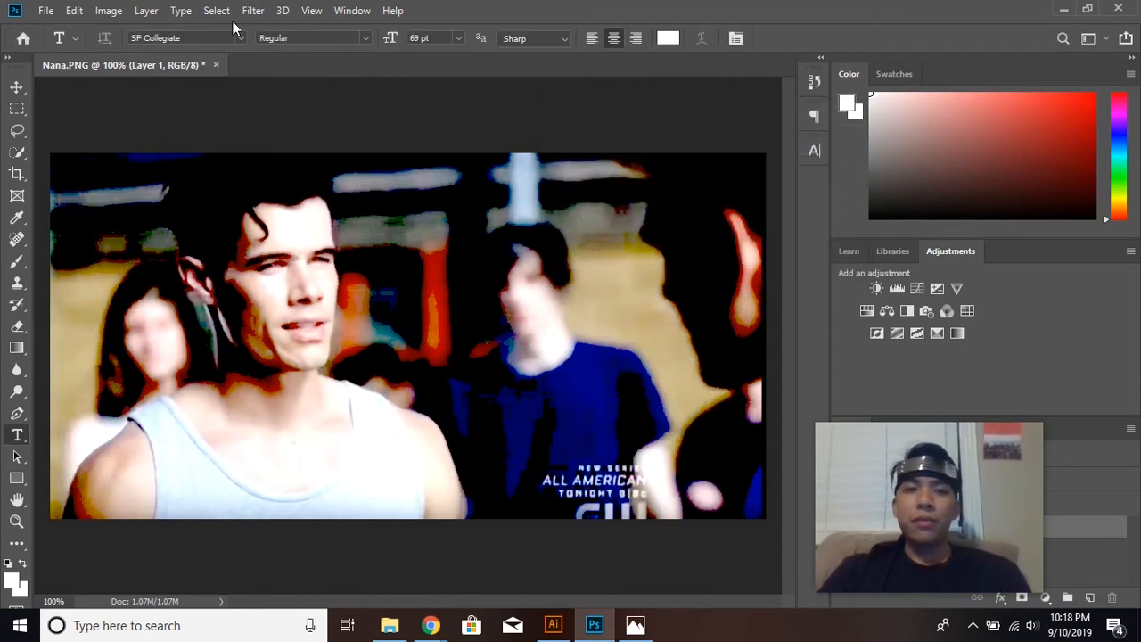
# Quick-export the adjusted portrait as a PNG named Nana Edited.
pyautogui.click(45, 10)
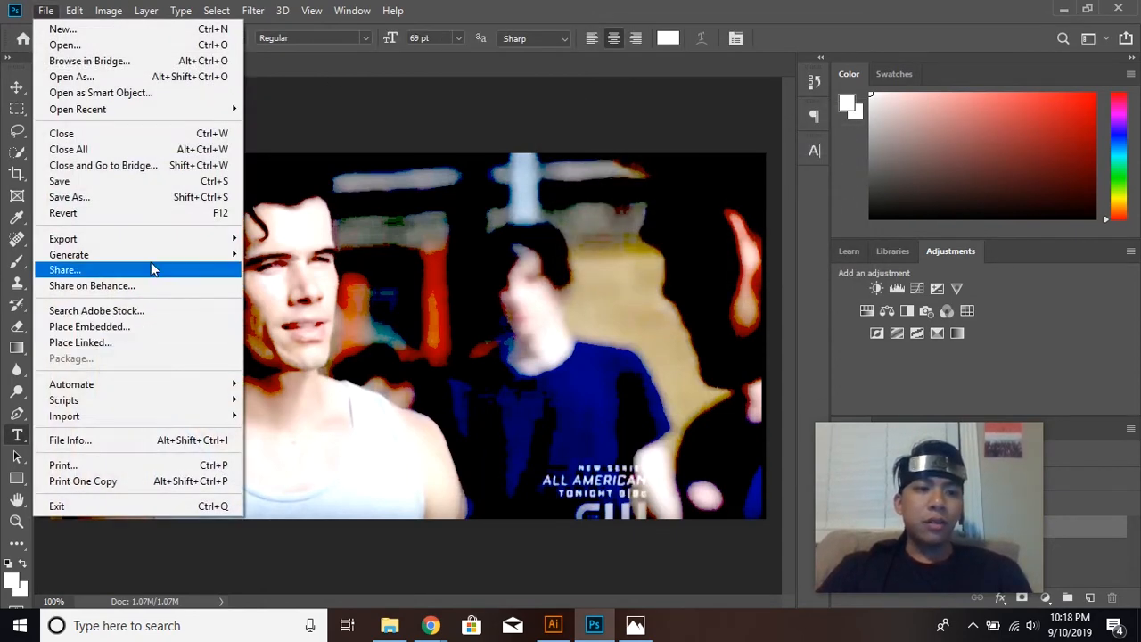
pyautogui.moveTo(156, 239)
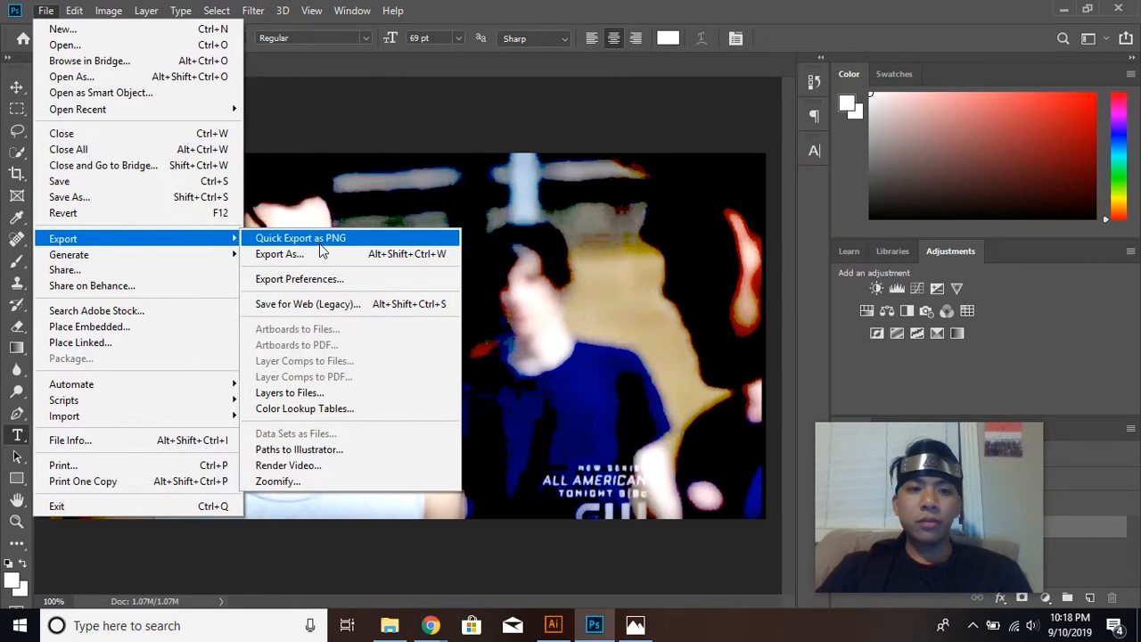
pyautogui.click(319, 240)
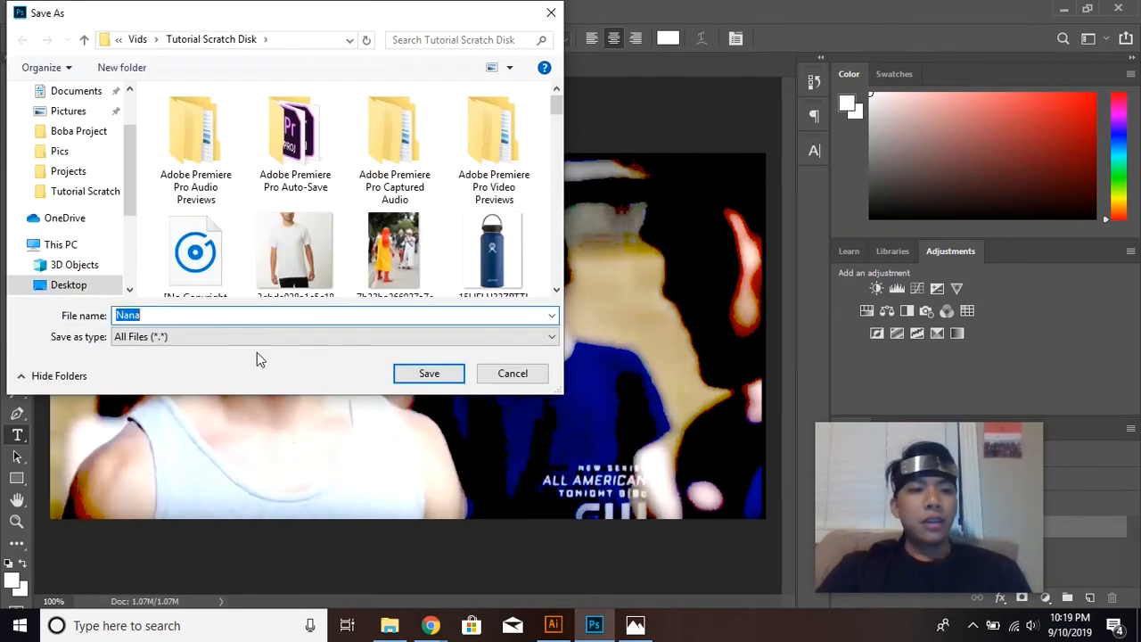
pyautogui.click(220, 317)
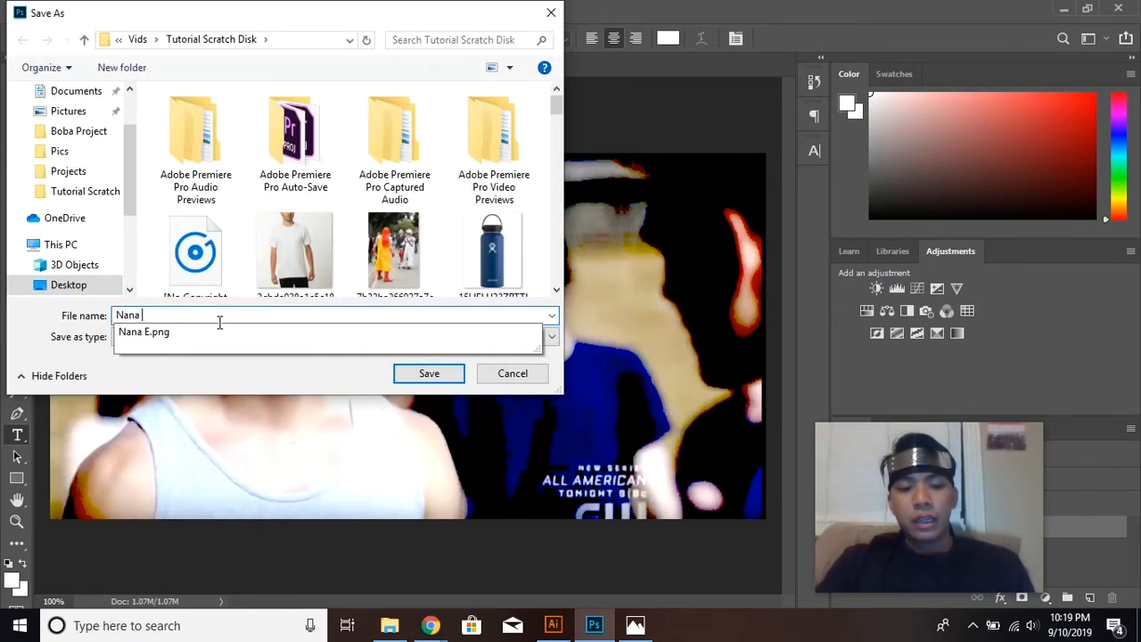
pyautogui.write('Edited')
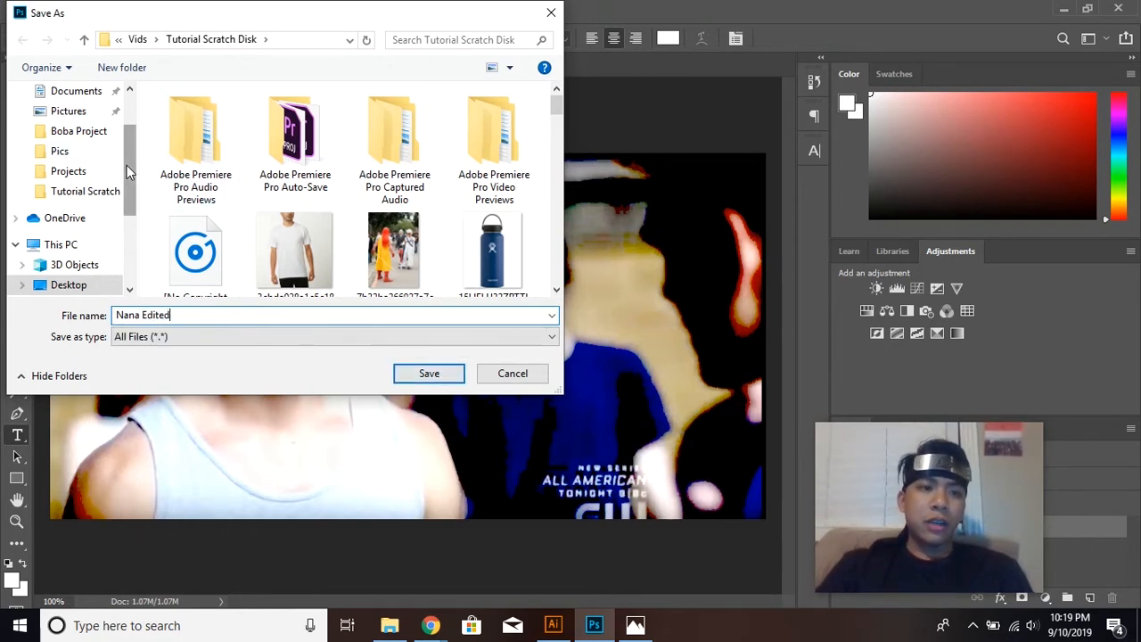
pyautogui.moveTo(127, 165); pyautogui.dragTo(125, 102)
pyautogui.click(90, 124)
pyautogui.click(429, 373)
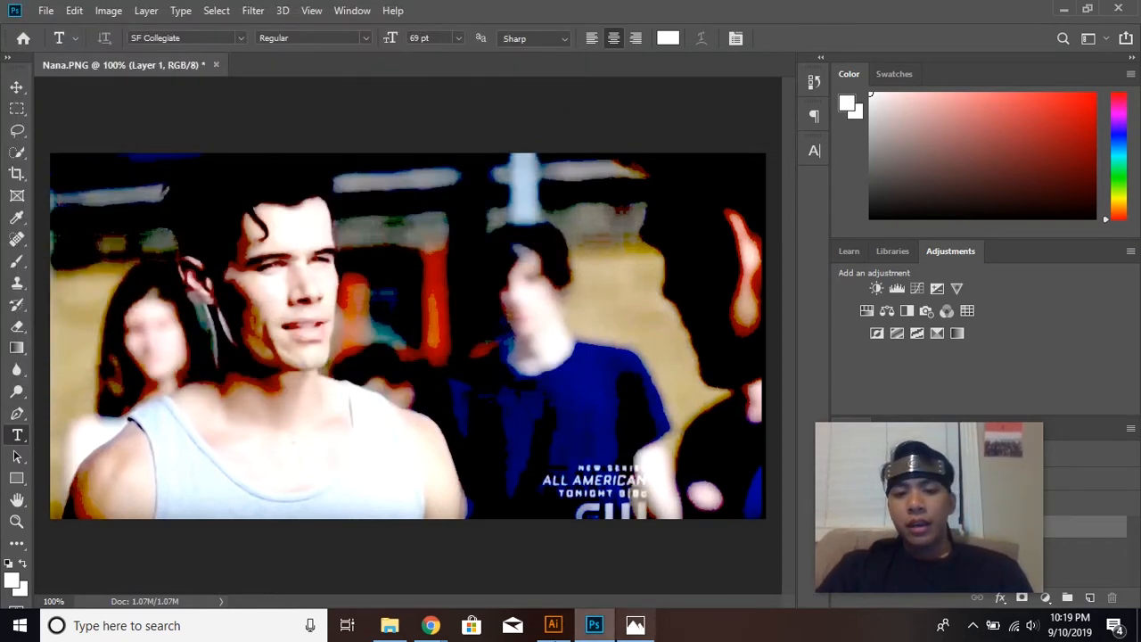
# Switch to Illustrator and place the linked images Nana E and Nana at the upper-left corner of the blank Untitled-2 artboard.
pyautogui.click(553, 624)
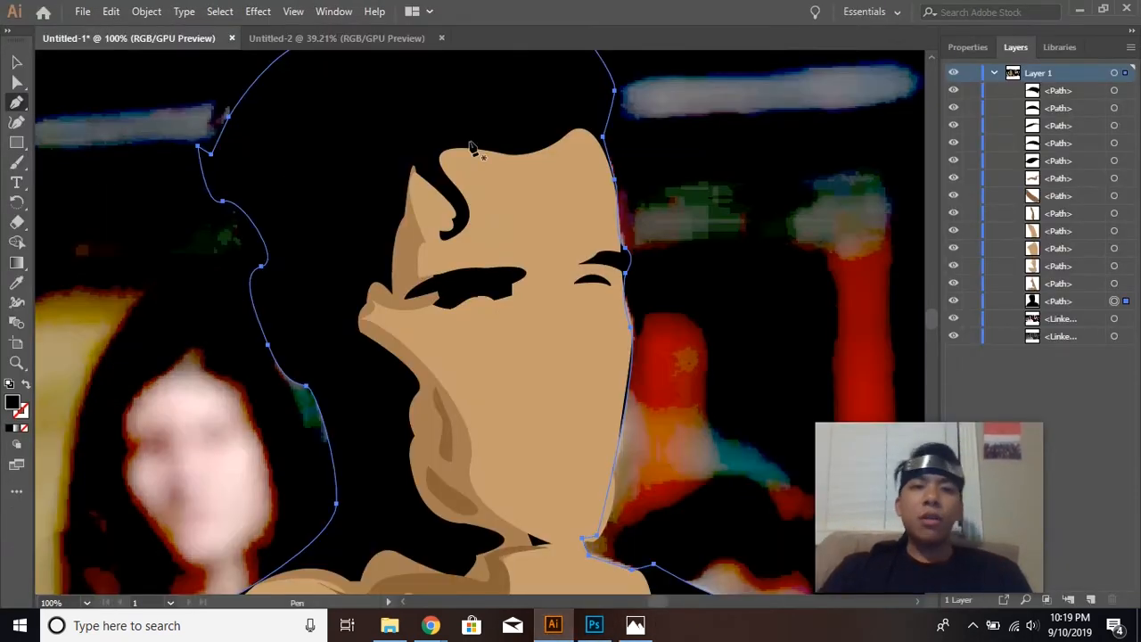
pyautogui.click(365, 38)
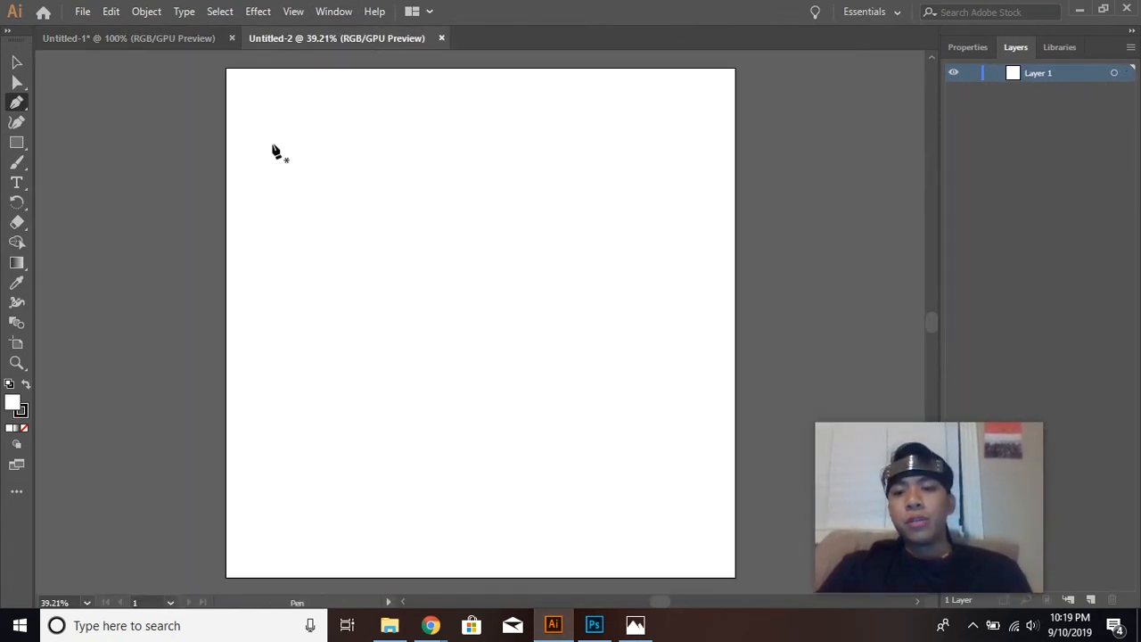
pyautogui.click(82, 11)
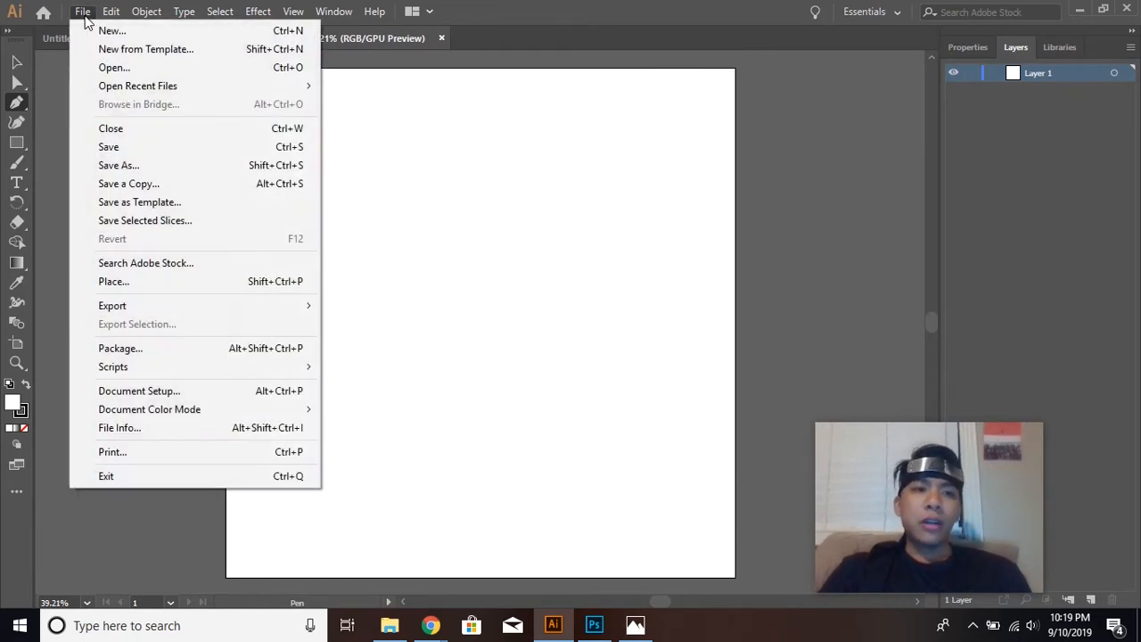
pyautogui.click(176, 282)
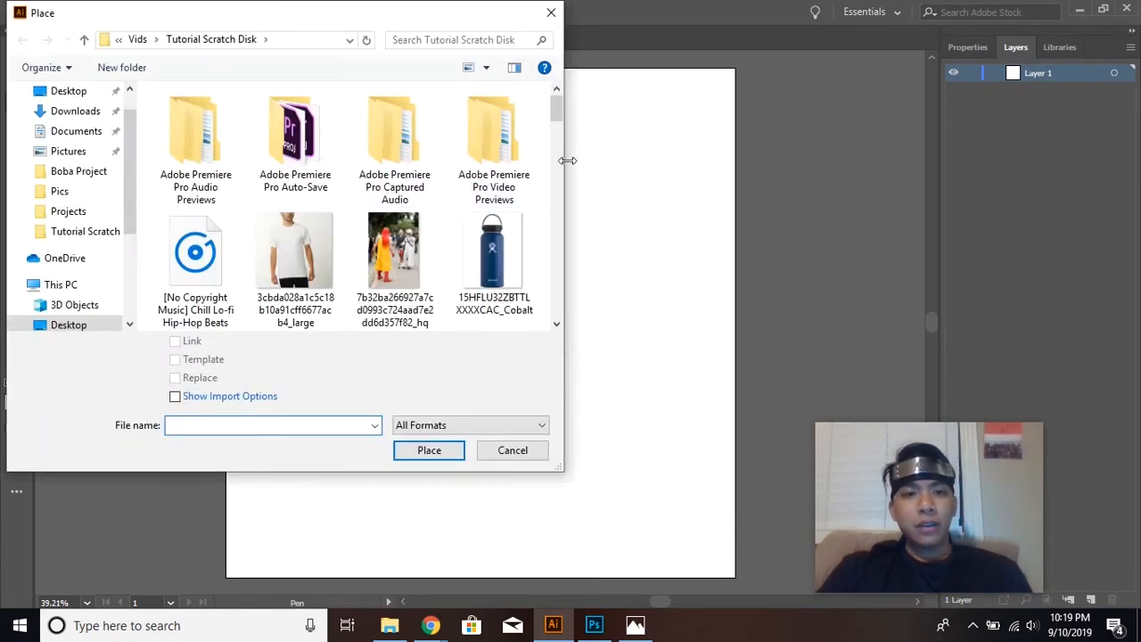
pyautogui.moveTo(556, 124); pyautogui.dragTo(562, 249)
pyautogui.click(429, 223)
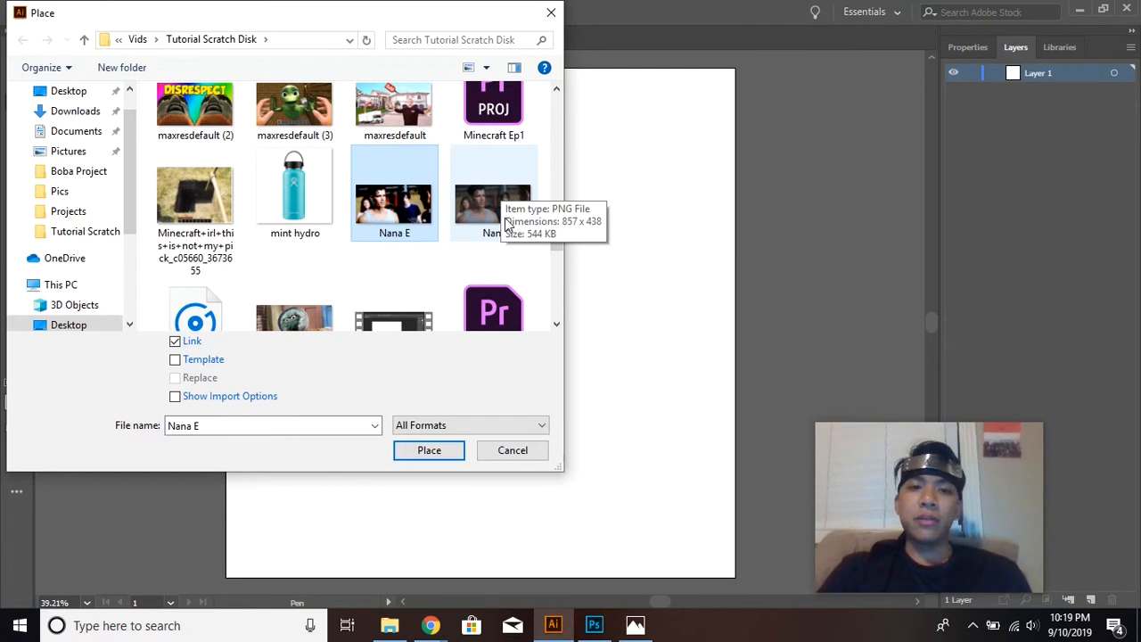
pyautogui.keyDown('ctrl'); pyautogui.click(533, 203); pyautogui.keyUp('ctrl')
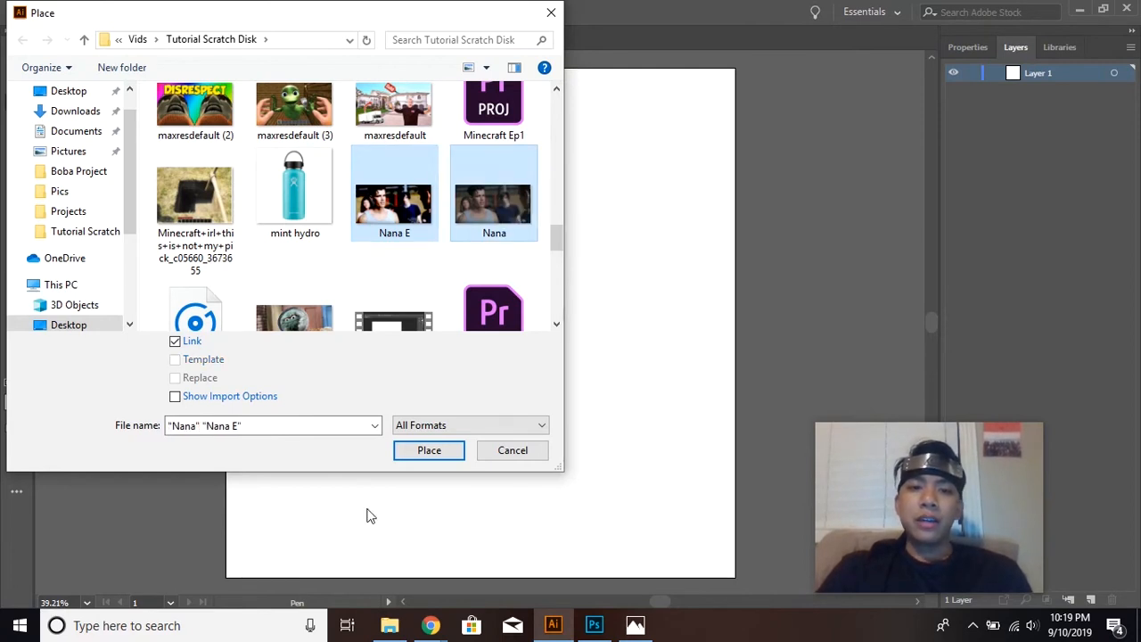
pyautogui.click(429, 450)
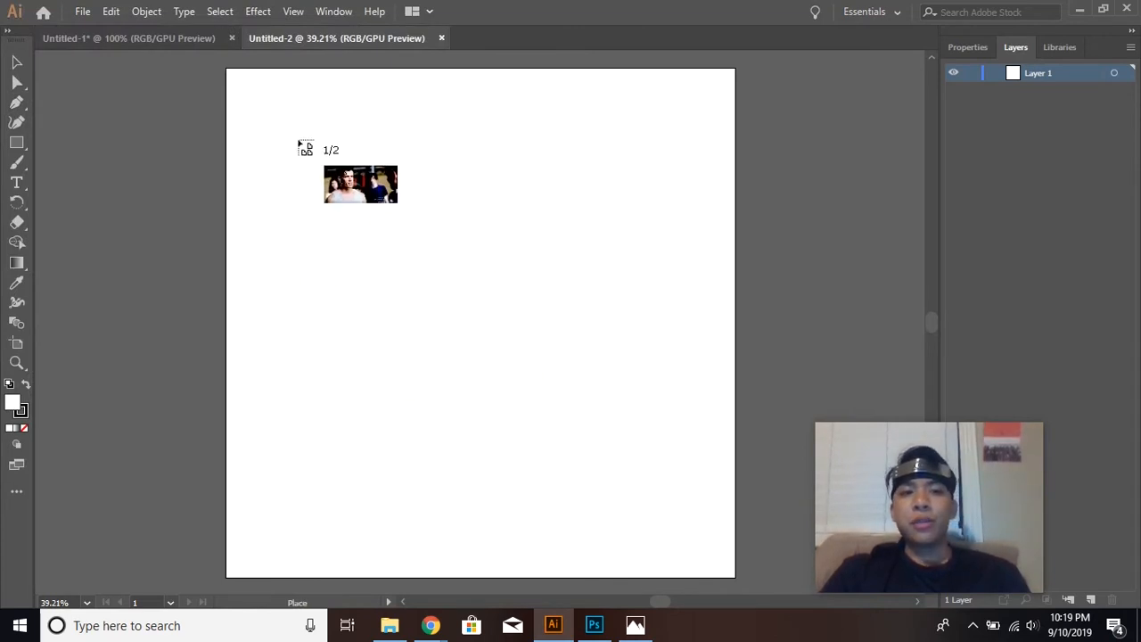
pyautogui.click(228, 71)
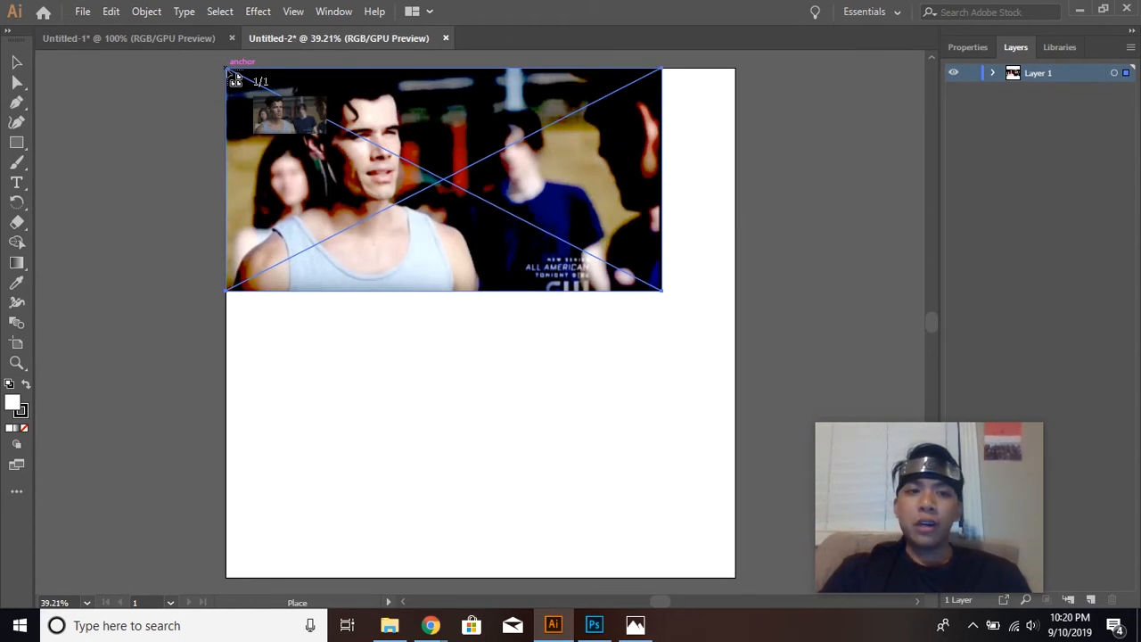
pyautogui.click(229, 71)
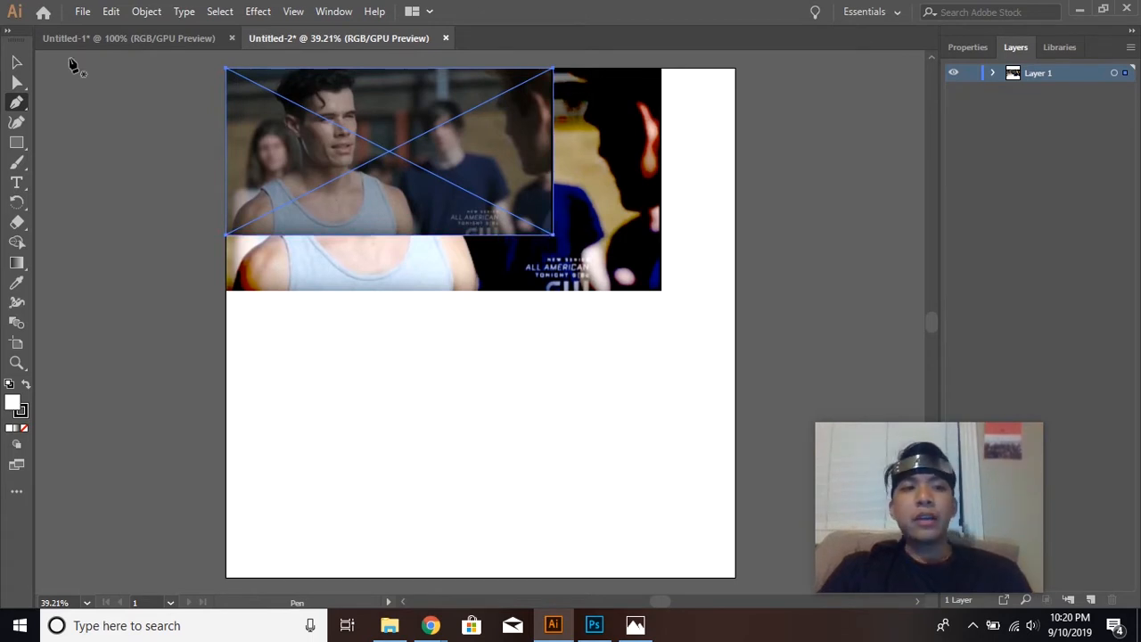
# Enlarge the placed original Nana image from its lower-right corner until it exactly covers the Nana E image.
pyautogui.click(17, 61)
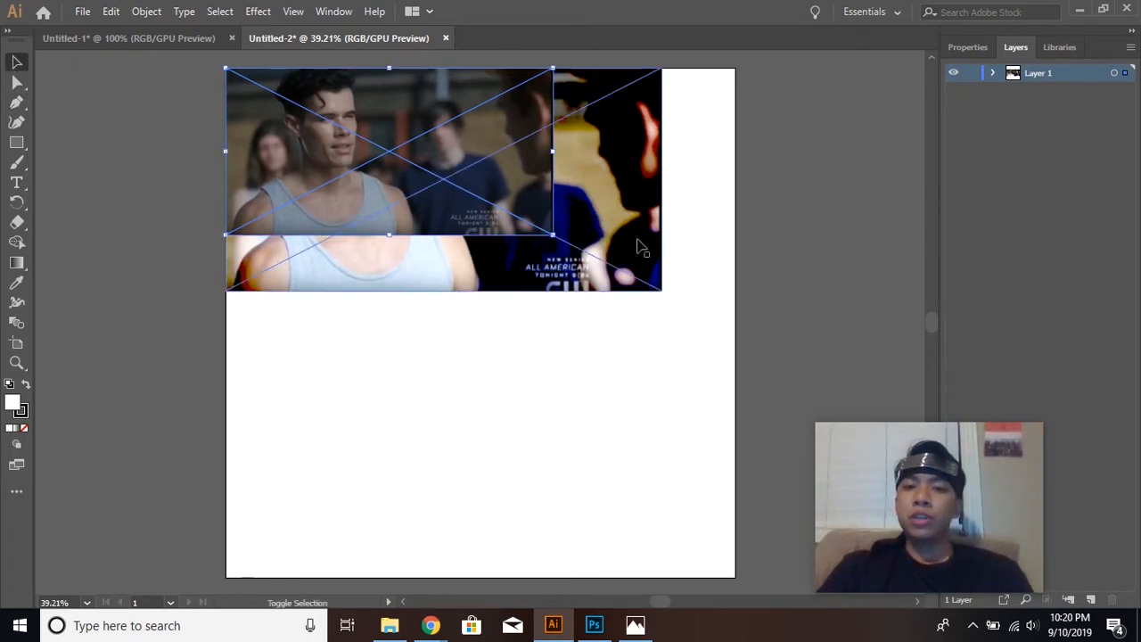
pyautogui.moveTo(555, 237); pyautogui.dragTo(675, 295)
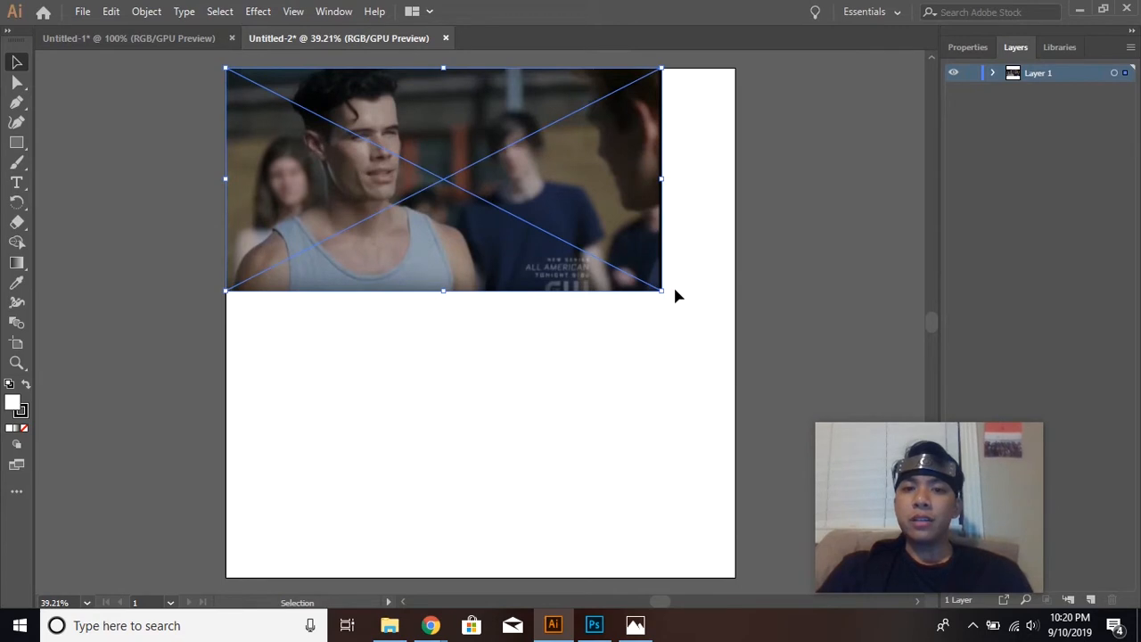
# Expand Layer 1 and toggle the visibility of the original image to compare it with the edited one beneath.
pyautogui.click(992, 73)
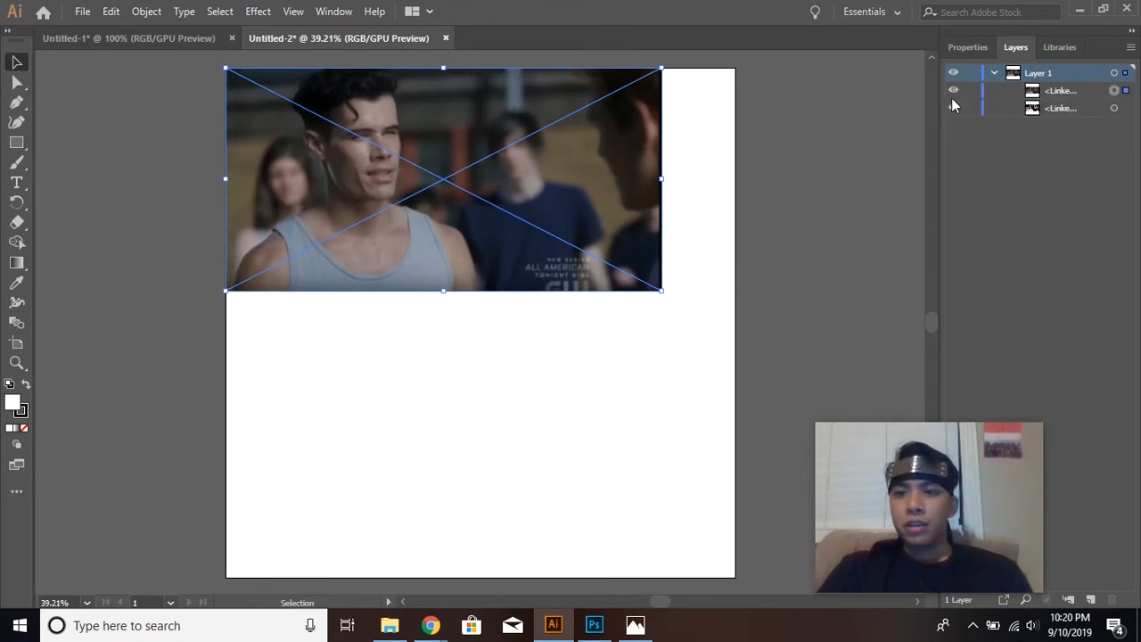
pyautogui.click(953, 92)
pyautogui.click(952, 91)
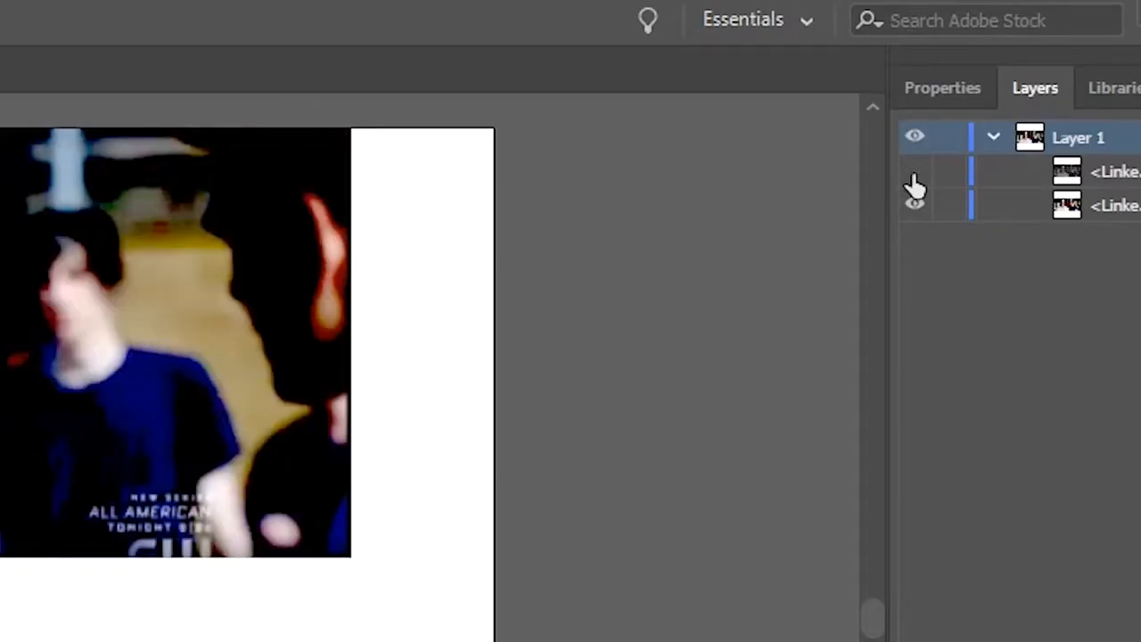
# Compare the two aligned photos by repeatedly hiding and showing the upper original image, leaving it shown.
pyautogui.click(915, 176)
pyautogui.click(914, 176)
pyautogui.click(915, 176)
pyautogui.click(914, 176)
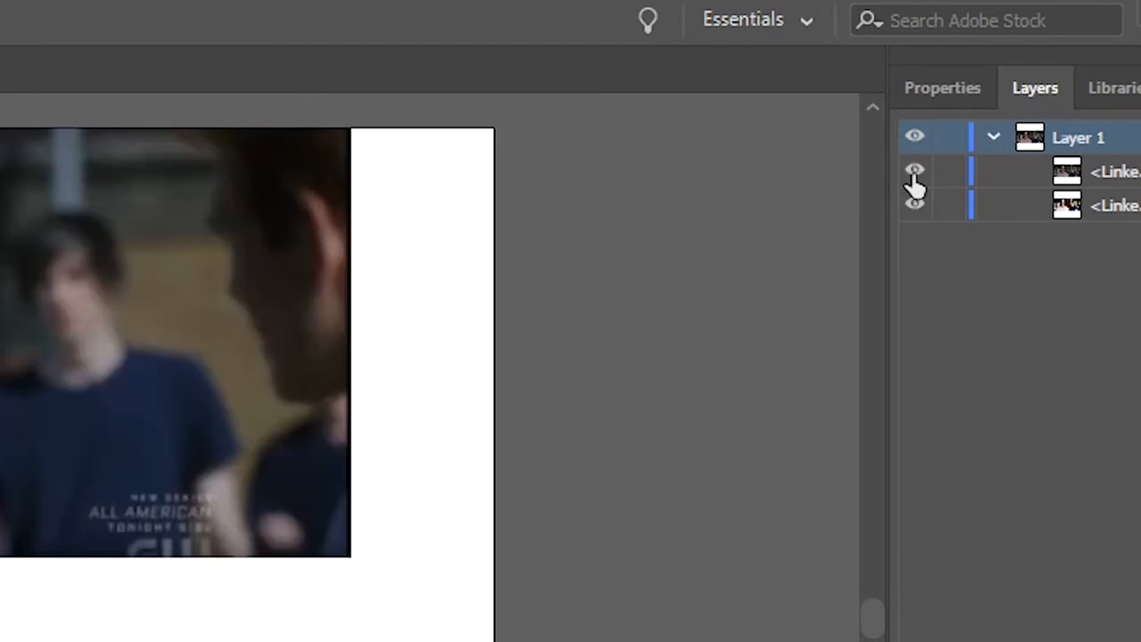
pyautogui.click(914, 177)
pyautogui.click(914, 178)
pyautogui.click(914, 178)
pyautogui.click(915, 178)
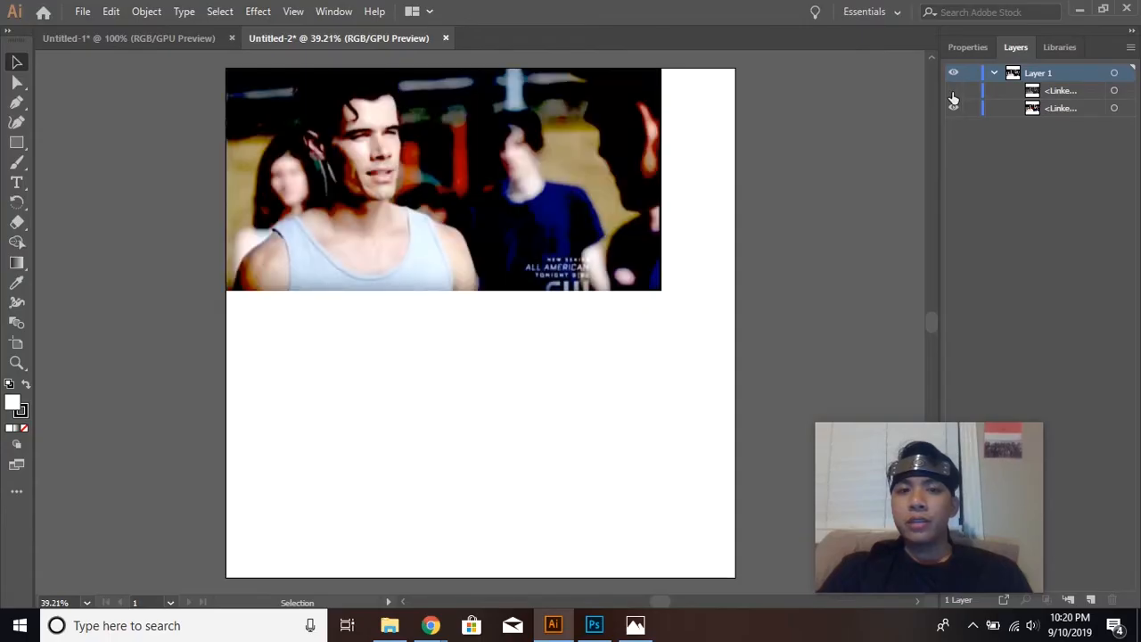
pyautogui.click(952, 91)
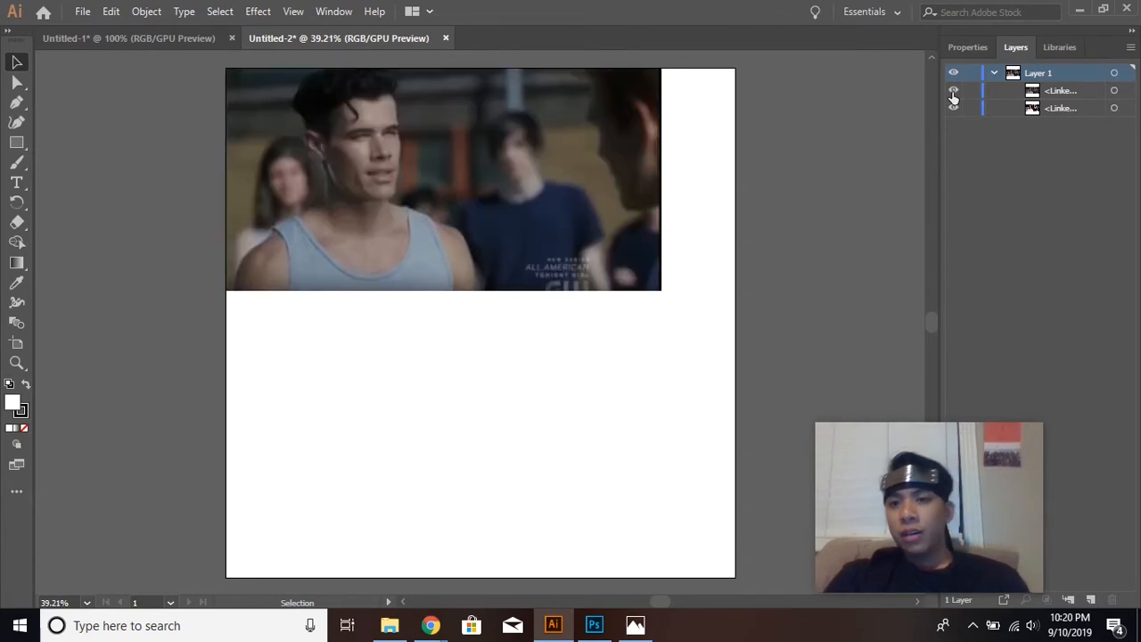
# Enlarge both linked images together from their lower-right corner past the artboard's right edge, and stack the edited image above the original.
pyautogui.click(1114, 91)
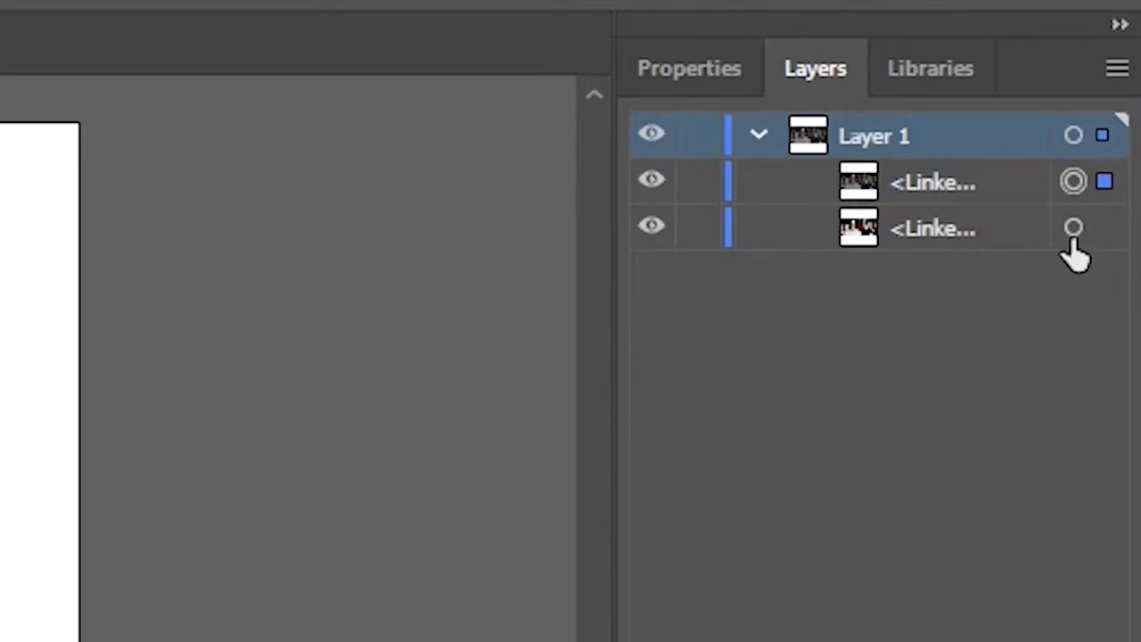
pyautogui.keyDown('shift'); pyautogui.click(1074, 231); pyautogui.keyUp('shift')
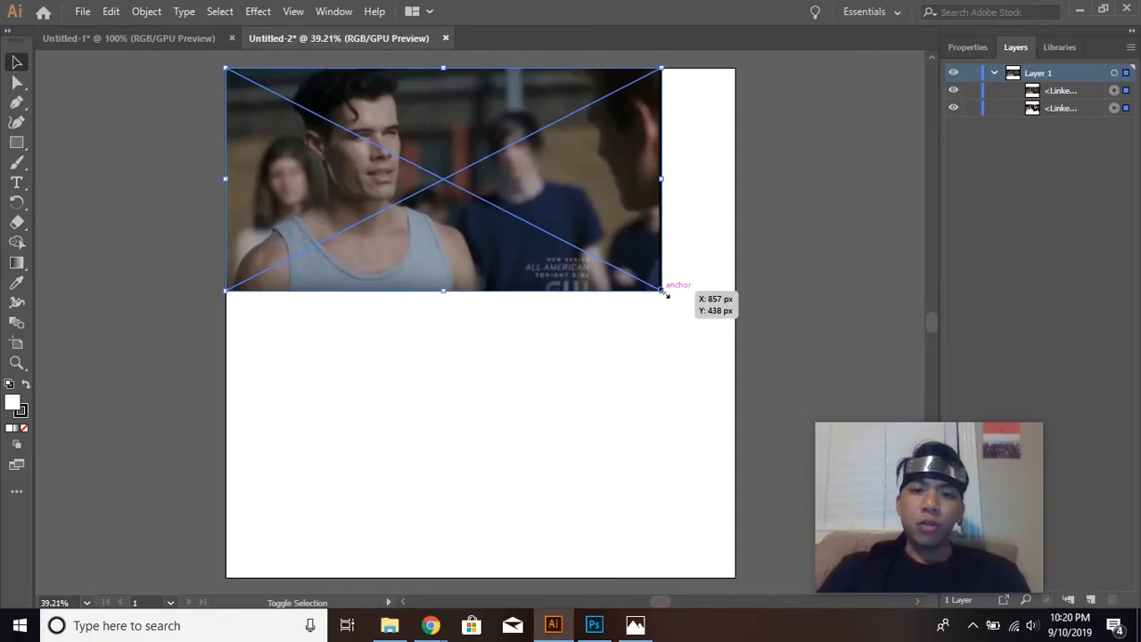
pyautogui.moveTo(664, 294); pyautogui.dragTo(921, 425)
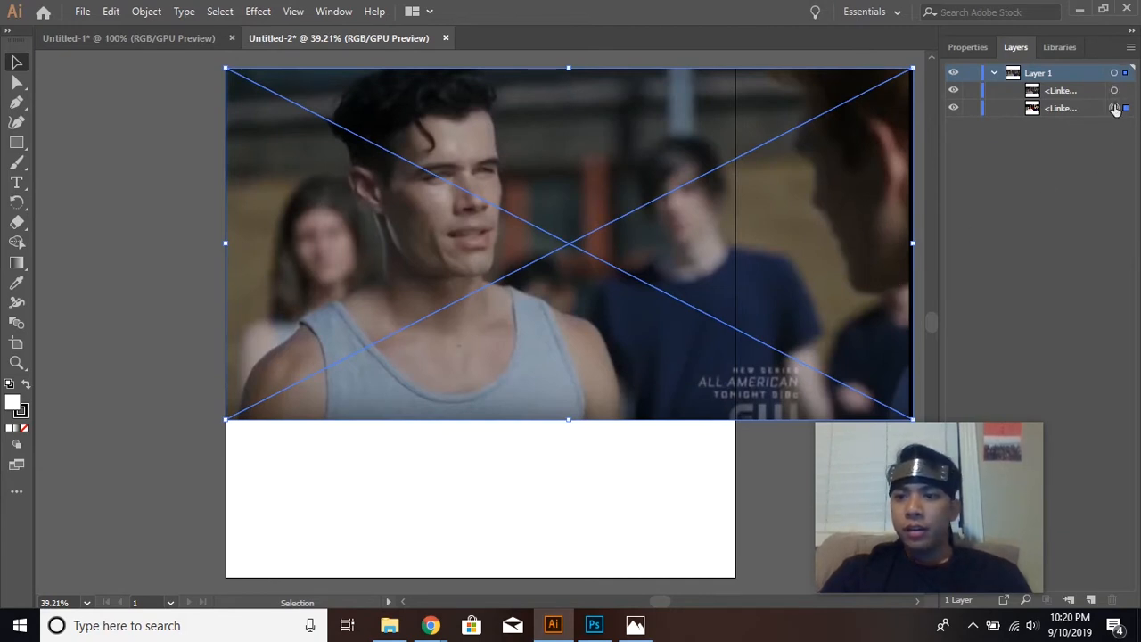
pyautogui.click(1083, 110)
pyautogui.moveTo(1070, 111); pyautogui.dragTo(1061, 86)
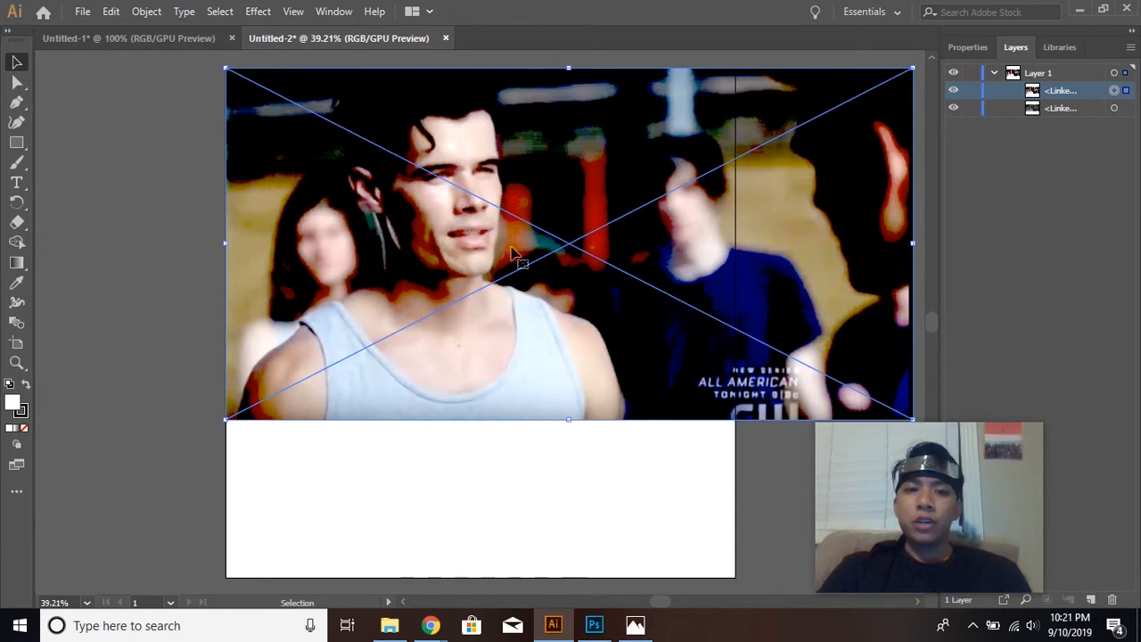
# Hide and show the edited image on top to compare its shadow shapes with the original photo.
pyautogui.click(954, 90)
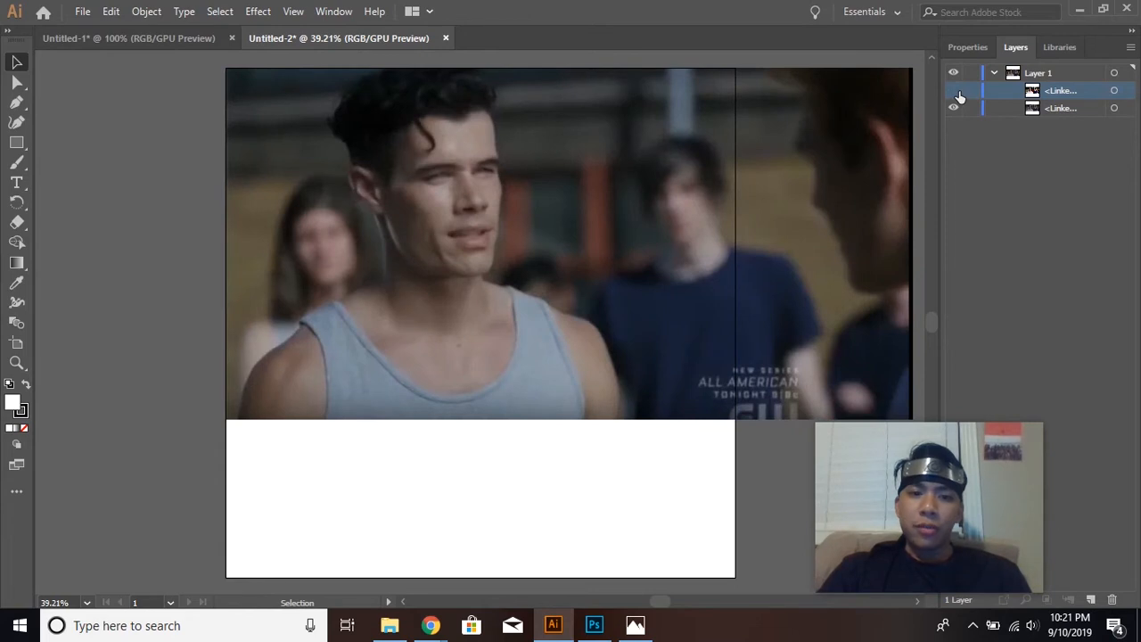
pyautogui.click(954, 91)
pyautogui.click(954, 90)
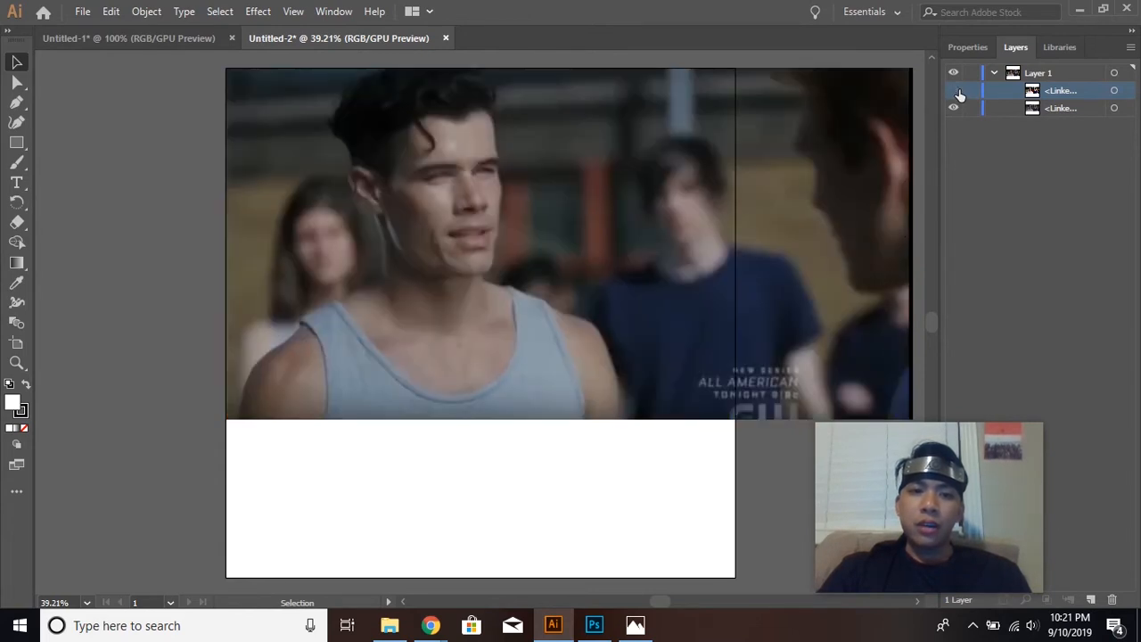
pyautogui.click(954, 90)
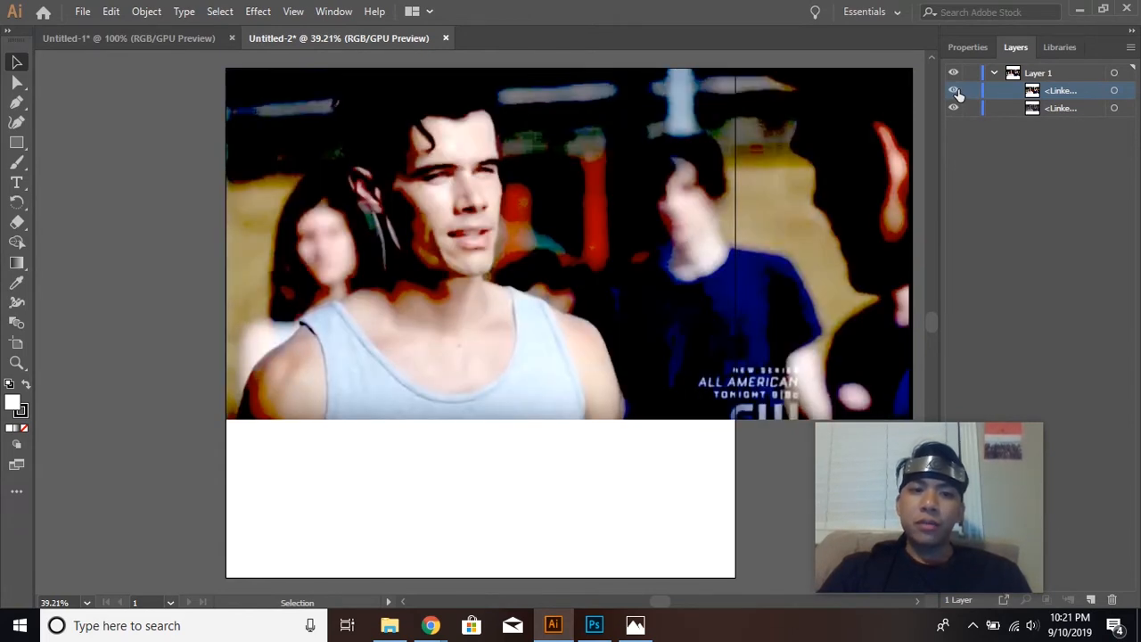
pyautogui.click(954, 90)
pyautogui.click(954, 90)
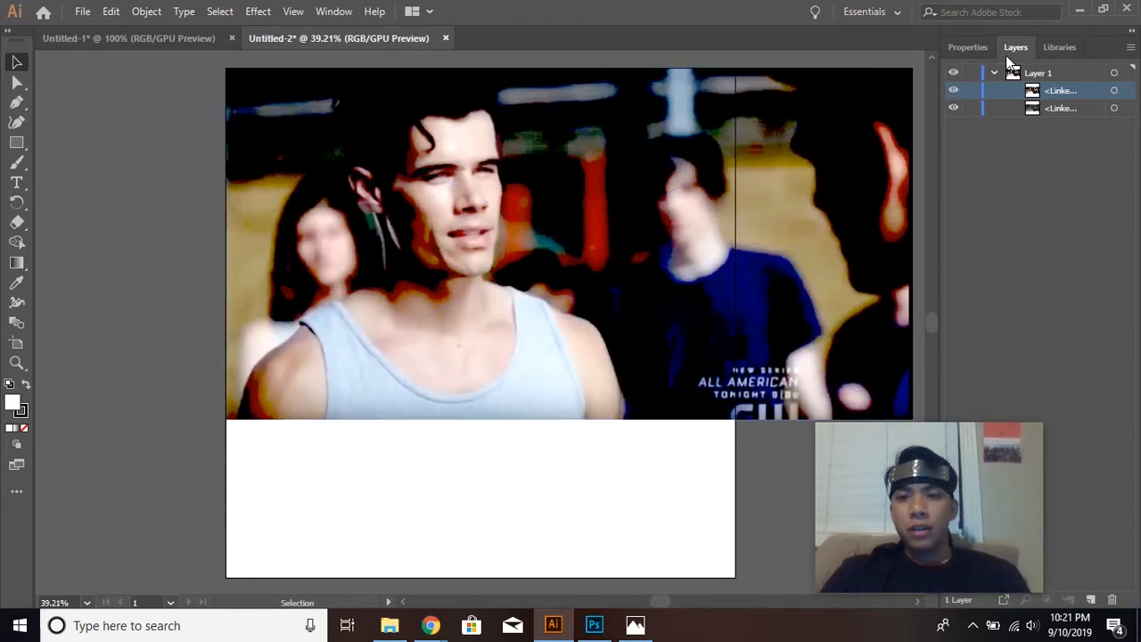
# Choose the Pen tool and look at the vector portrait in Untitled-1 as a reference before returning to Untitled-2.
pyautogui.click(18, 103)
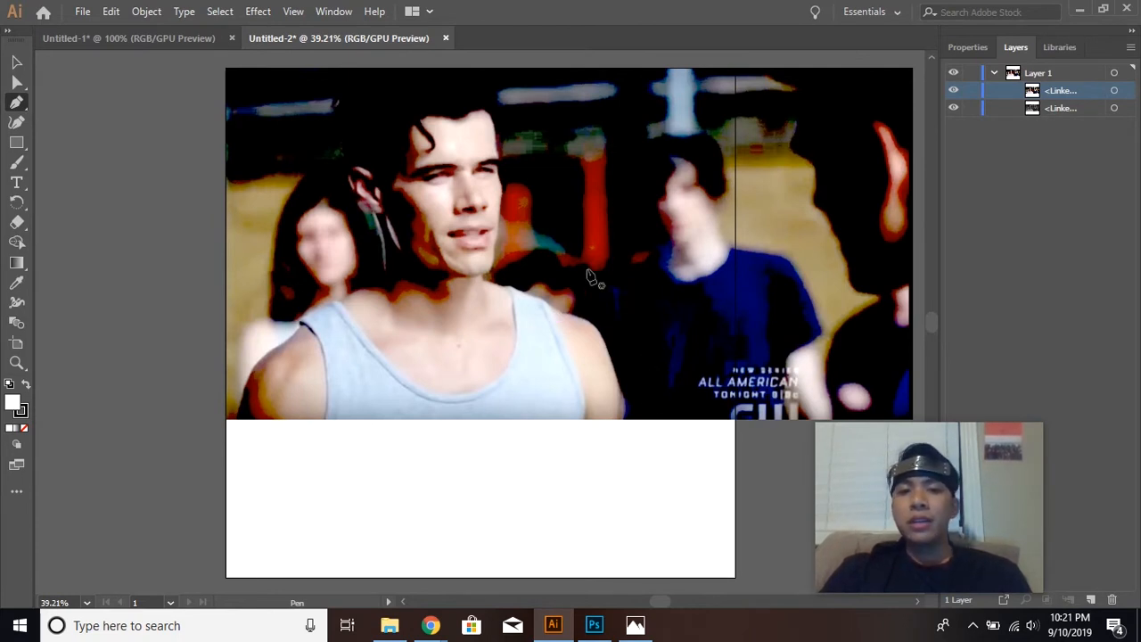
pyautogui.click(164, 36)
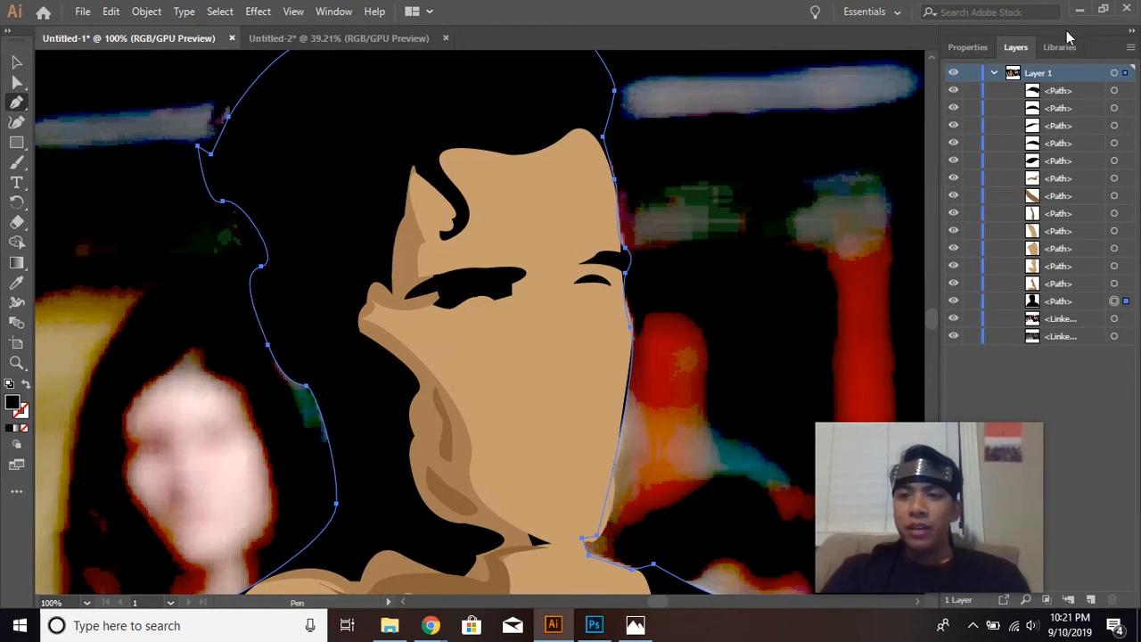
pyautogui.click(335, 38)
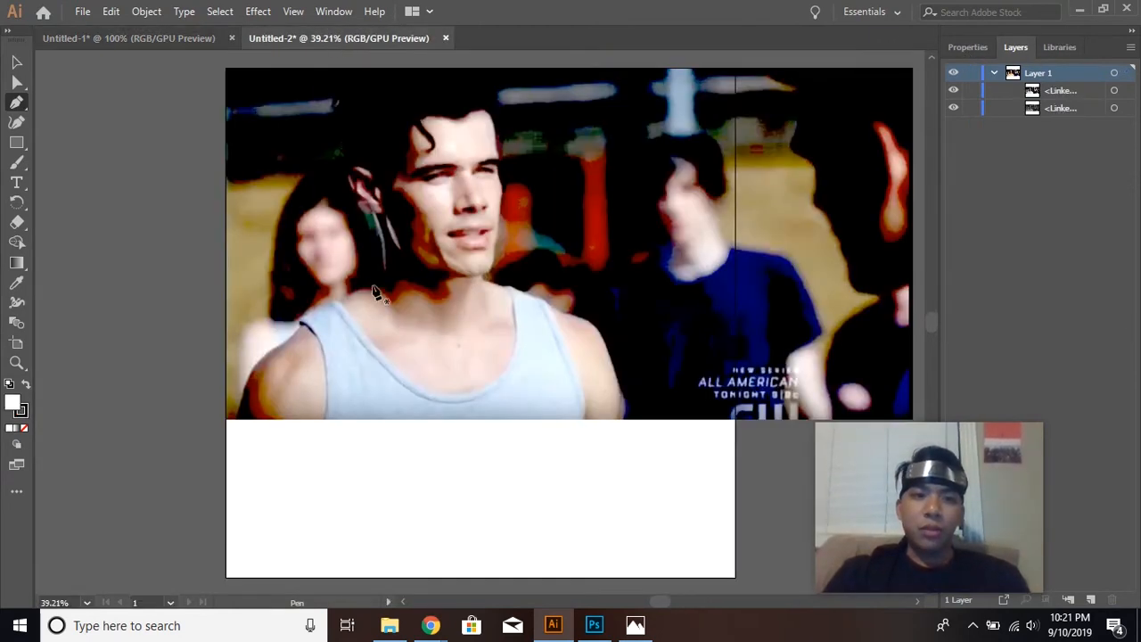
# Start a curved Pen path from the photo's lower-left edge up the man's shoulder and set its fill to none.
pyautogui.click(237, 419)
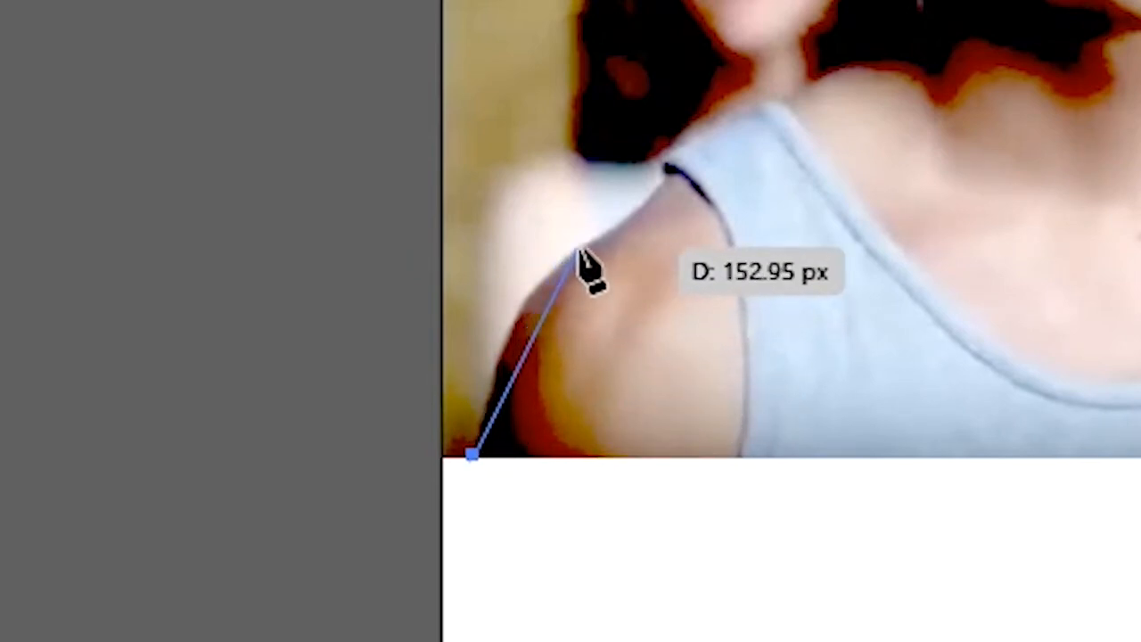
pyautogui.moveTo(579, 249); pyautogui.dragTo(656, 208)
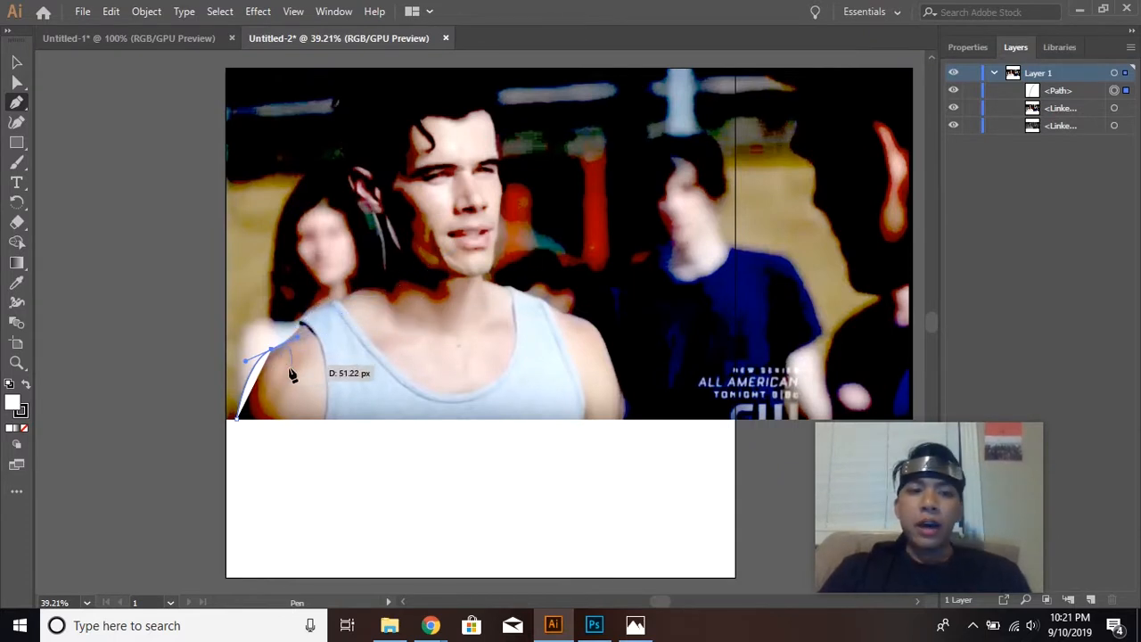
pyautogui.click(972, 48)
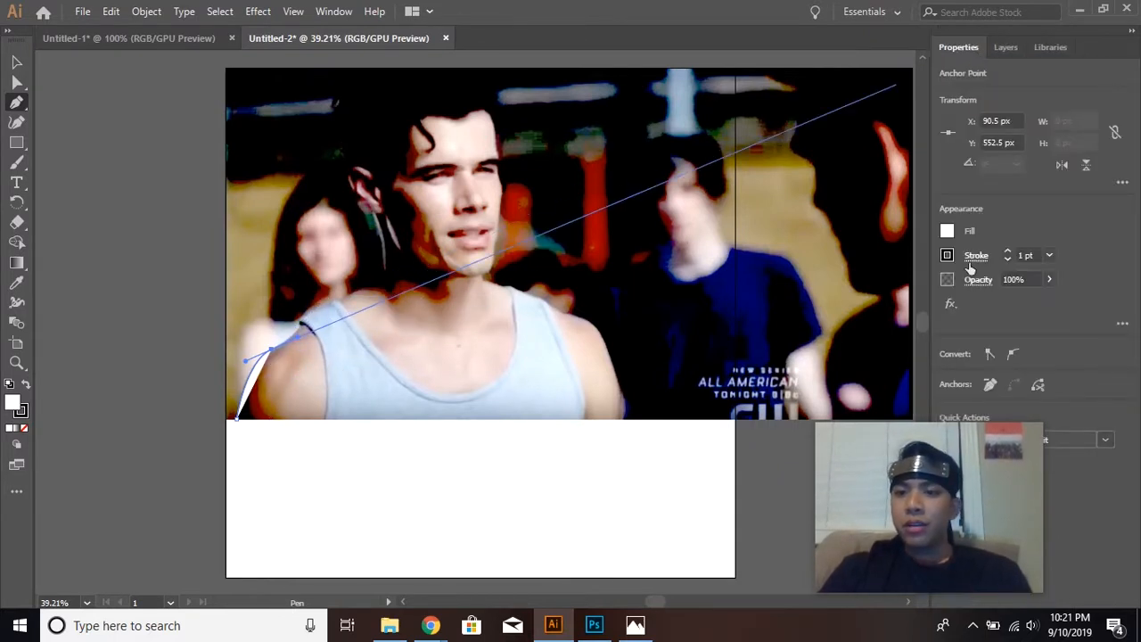
pyautogui.click(946, 233)
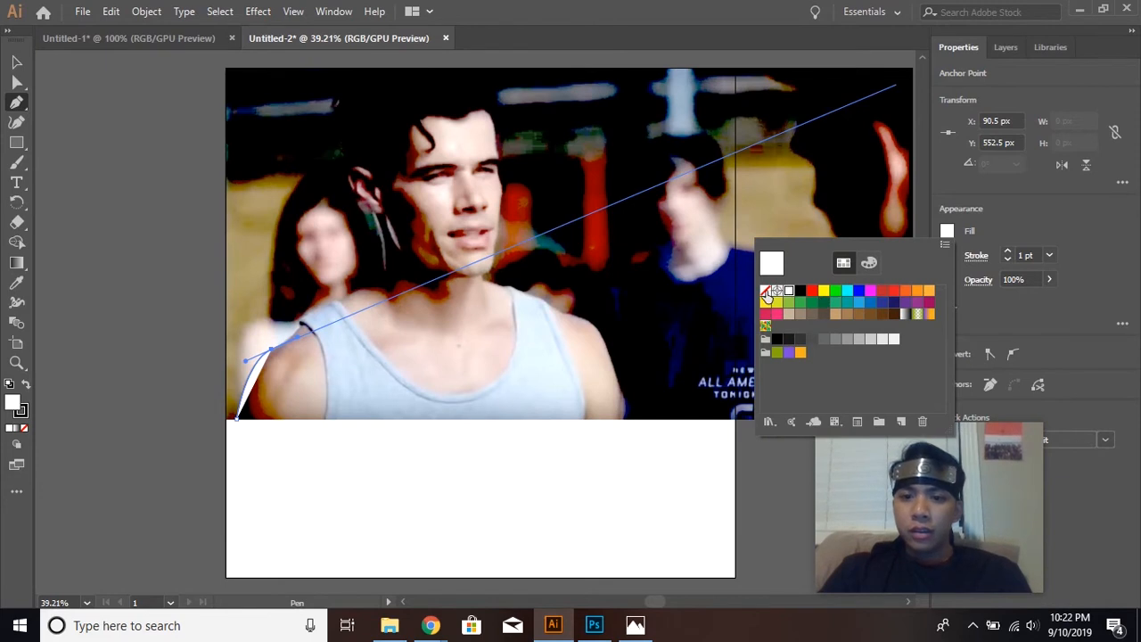
pyautogui.click(764, 293)
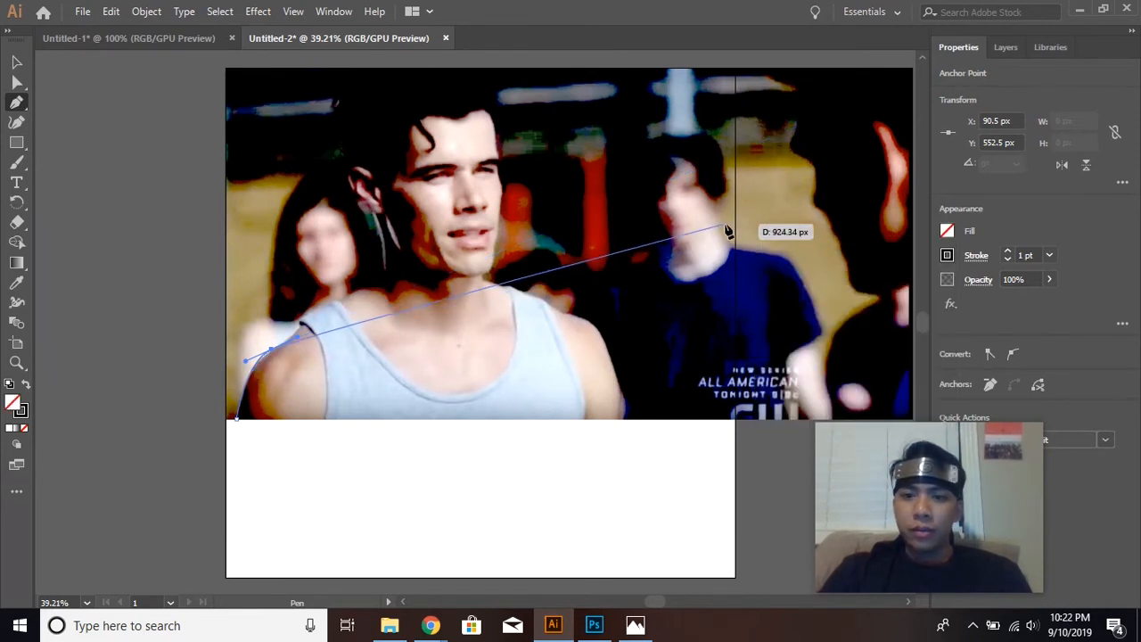
# Continue the outline over the shoulder, around the tank top's edge and along its strap to the base of the neck.
pyautogui.click(302, 325)
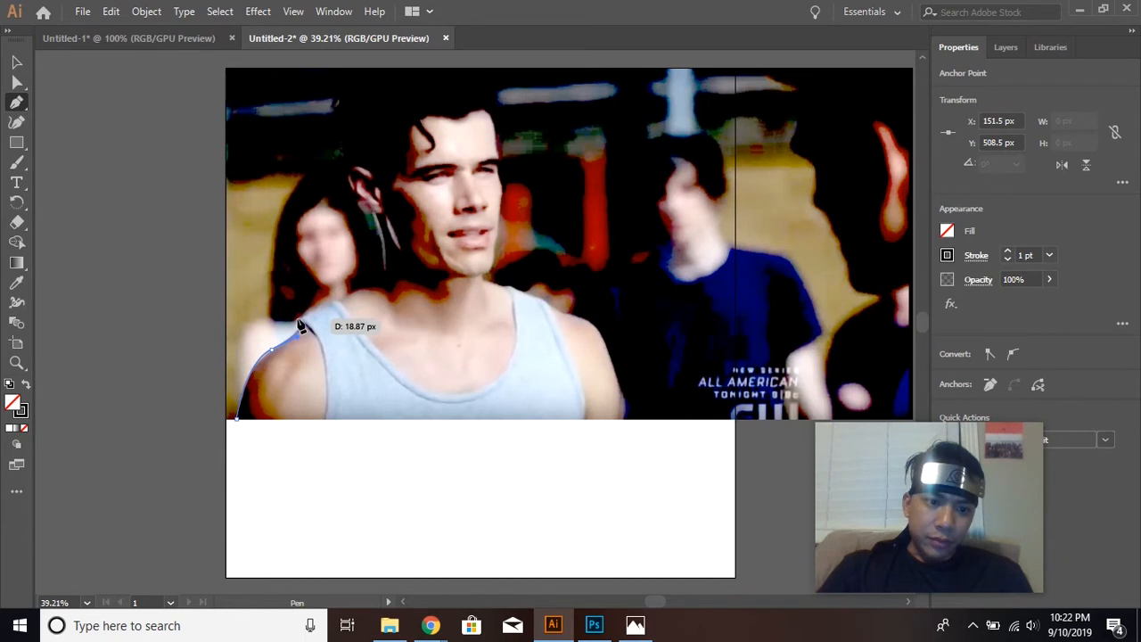
pyautogui.click(18, 366)
pyautogui.click(287, 337)
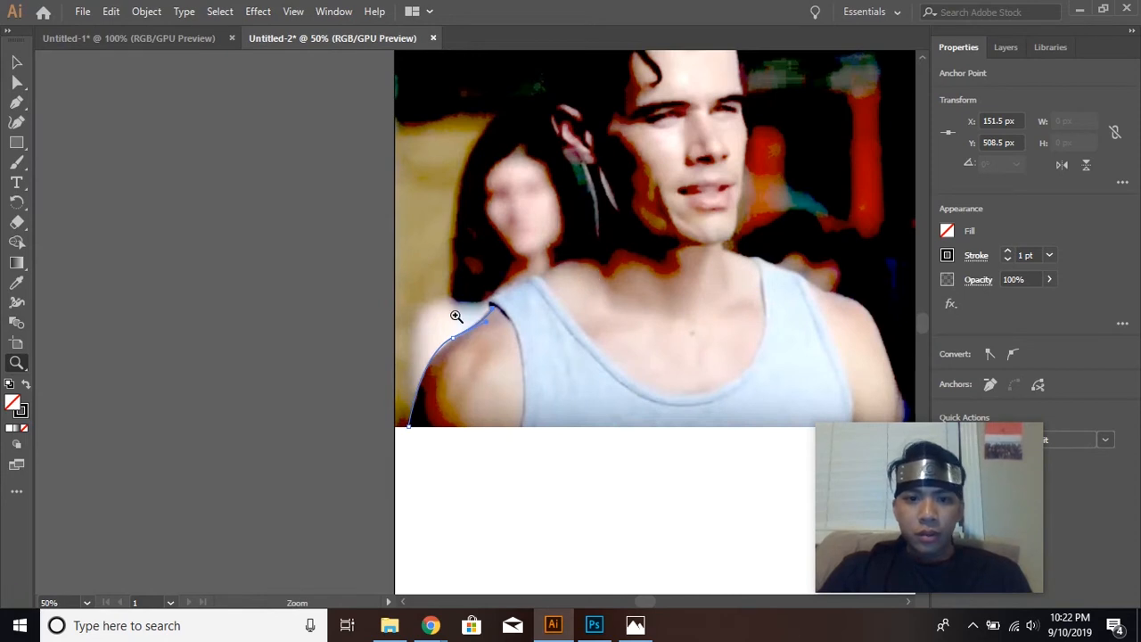
pyautogui.click(16, 101)
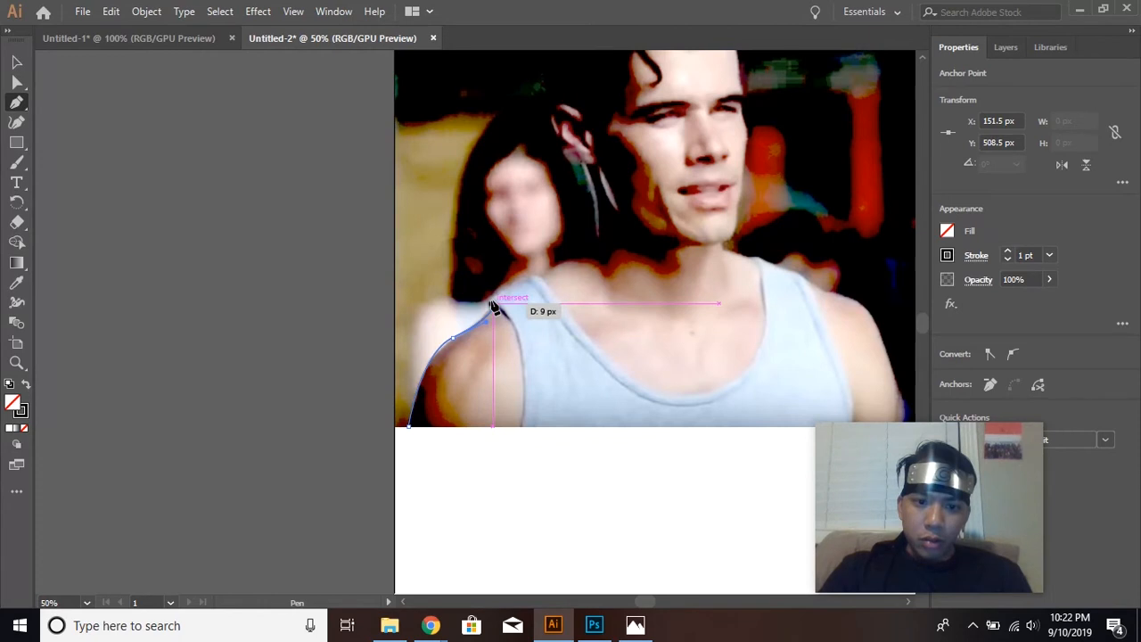
pyautogui.click(492, 305)
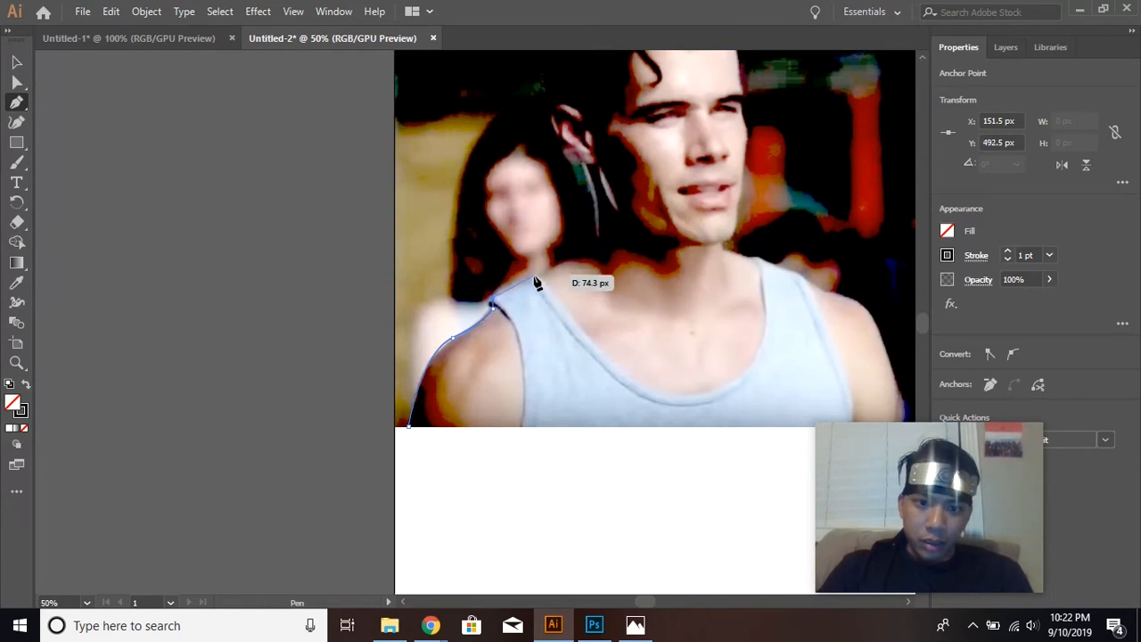
pyautogui.moveTo(535, 280)
pyautogui.mouseDown()
pyautogui.moveTo(588, 278)
pyautogui.moveTo(532, 295)
pyautogui.moveTo(544, 286)
pyautogui.mouseUp()
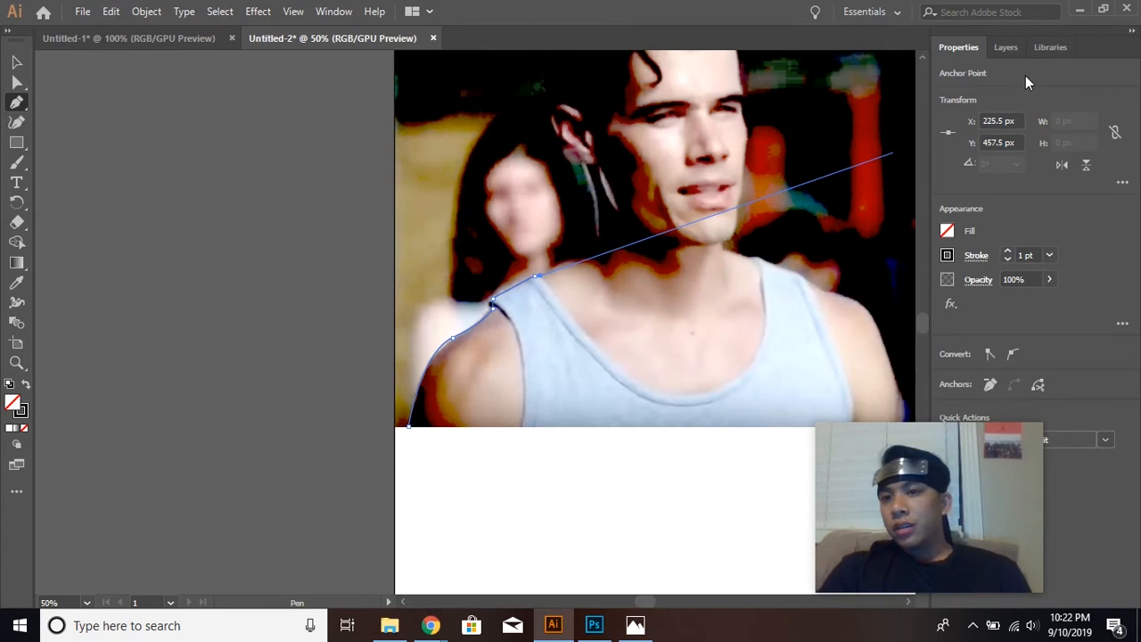
# Hide the edited image and trace the outline over the original from the strap up the neck to the earlobe.
pyautogui.click(1008, 48)
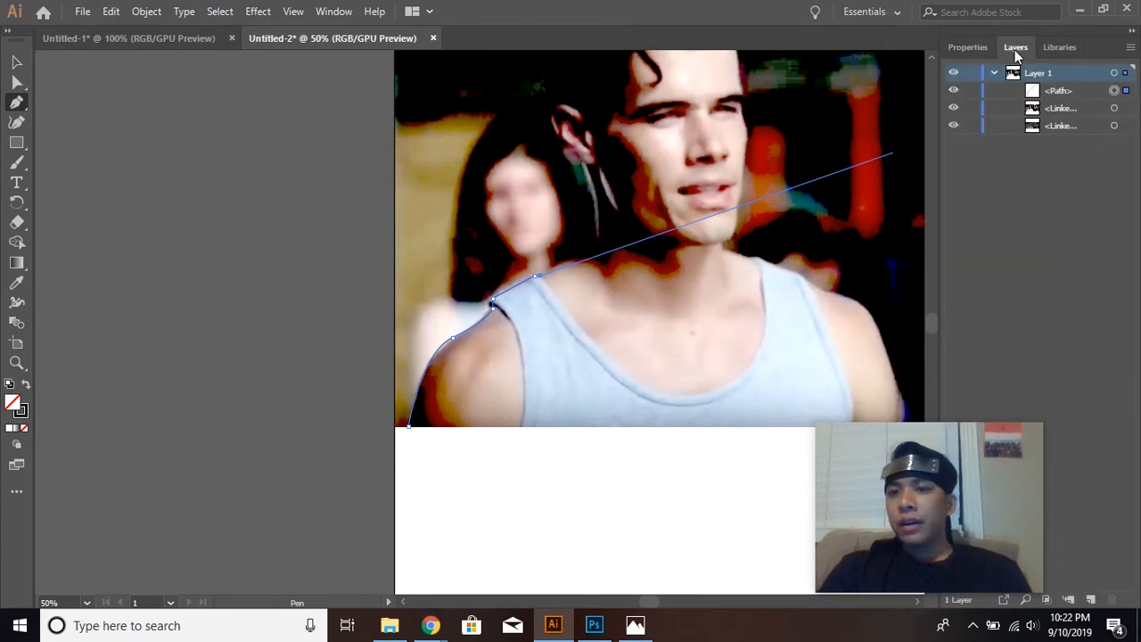
pyautogui.click(954, 109)
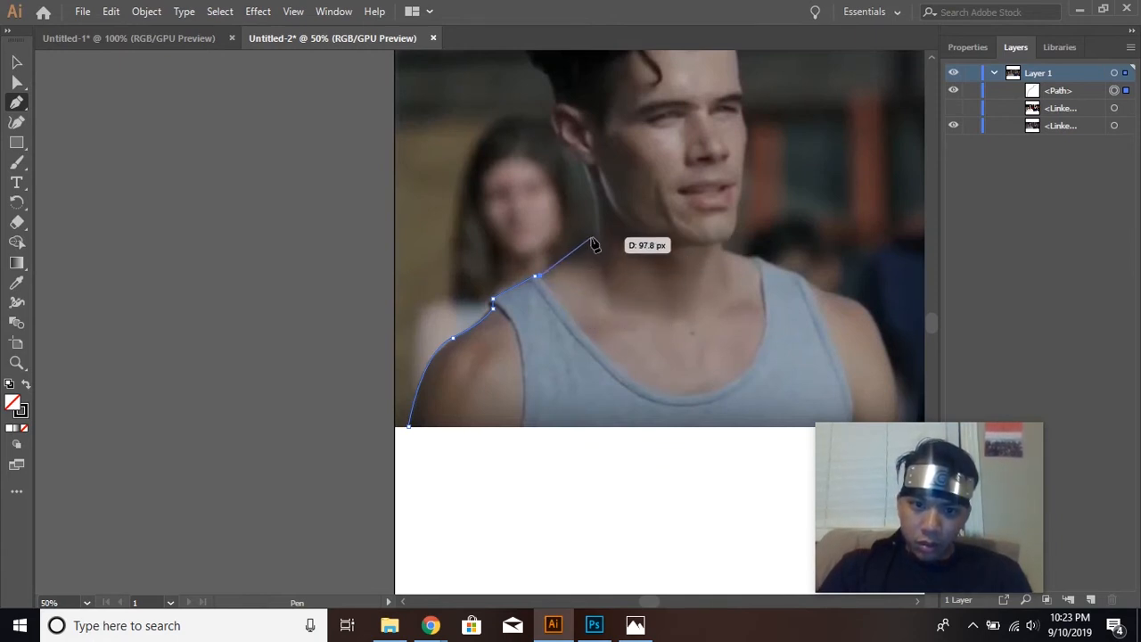
pyautogui.click(593, 230)
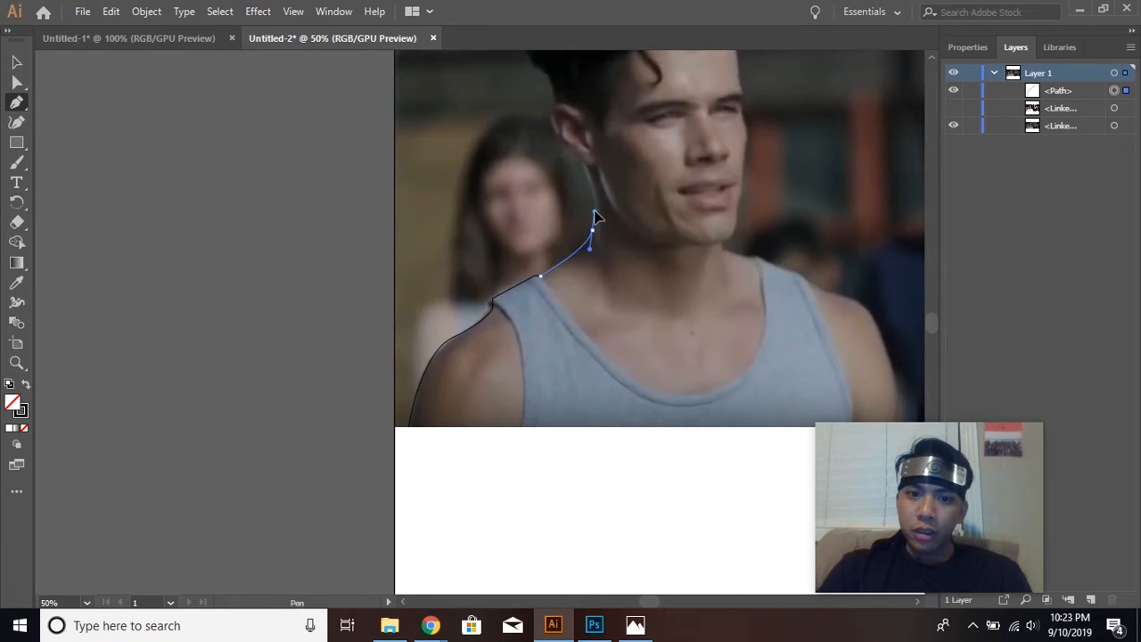
pyautogui.moveTo(594, 213); pyautogui.dragTo(579, 167)
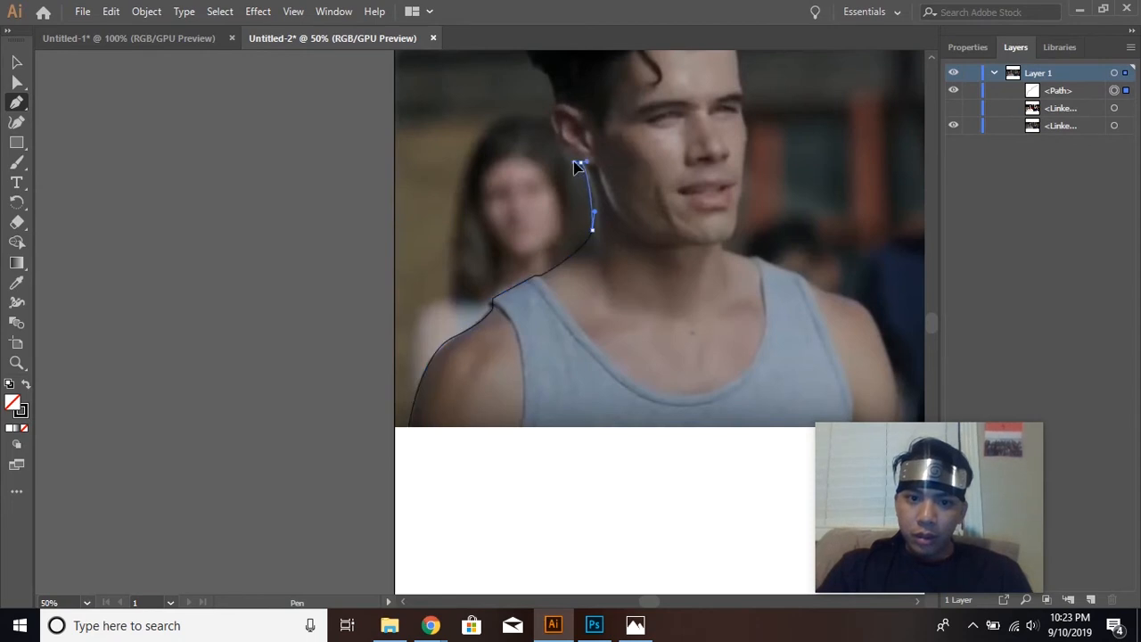
pyautogui.moveTo(580, 164); pyautogui.dragTo(638, 105)
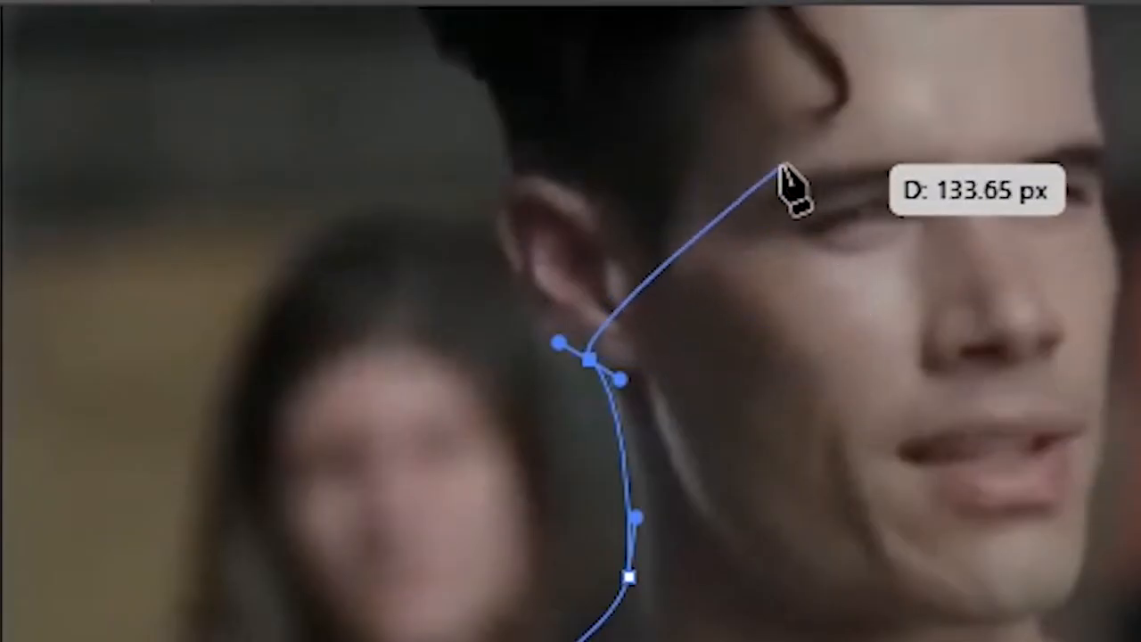
pyautogui.moveTo(783, 174); pyautogui.dragTo(593, 363)
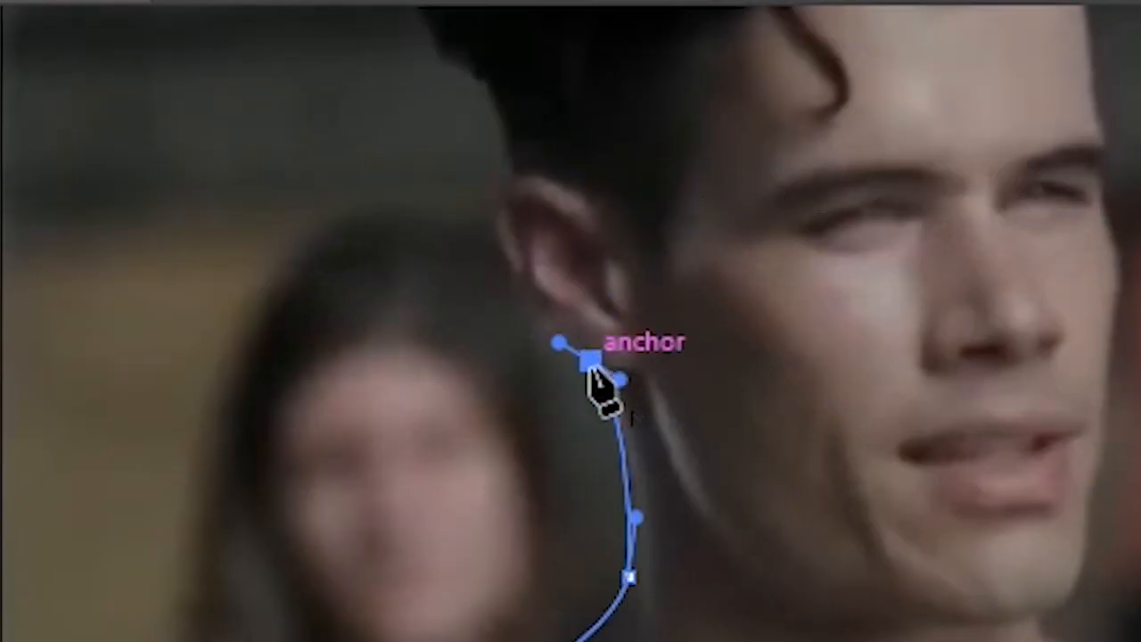
# Trace the outline around the ear, up the back of the head and over the hair to the front of the hairline.
pyautogui.moveTo(591, 360); pyautogui.dragTo(492, 184)
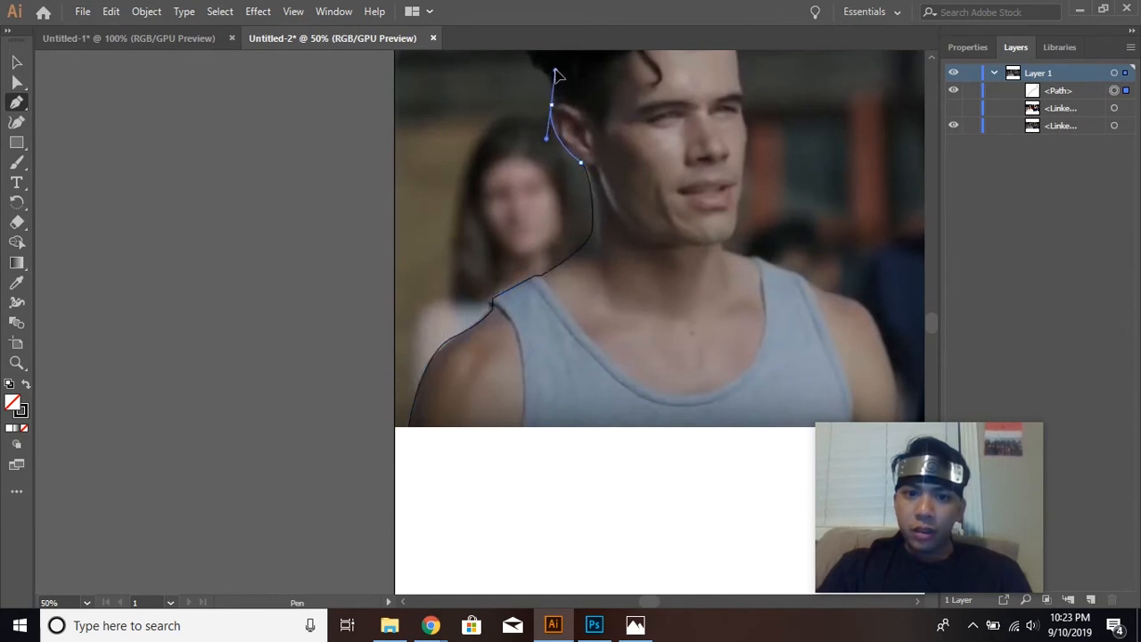
pyautogui.moveTo(556, 73); pyautogui.dragTo(569, 97)
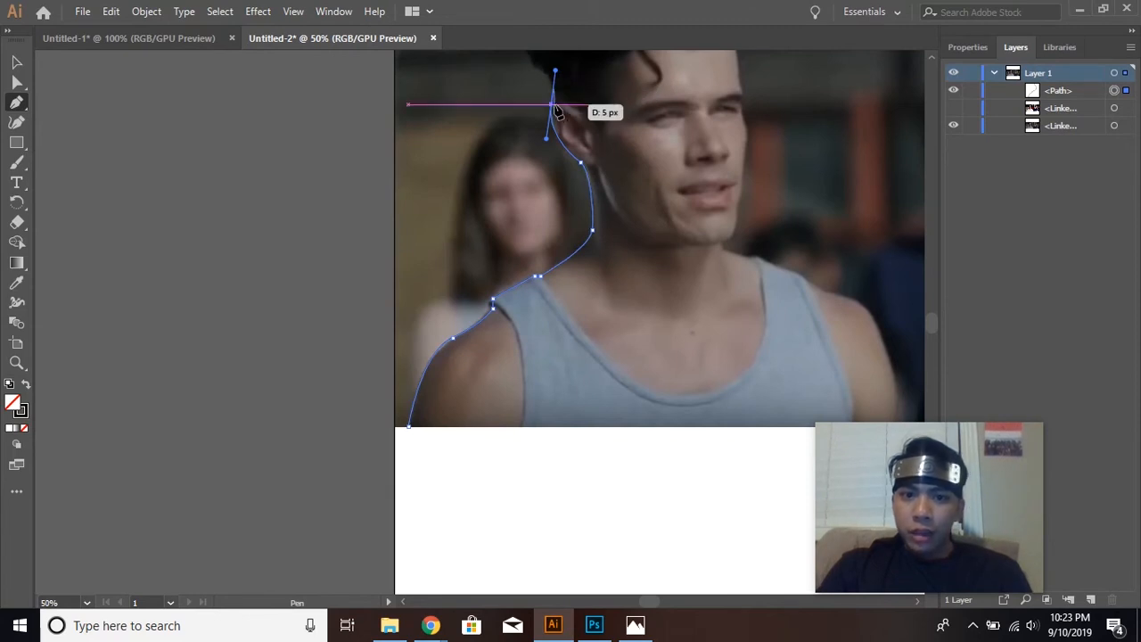
pyautogui.moveTo(552, 106); pyautogui.dragTo(510, 251)
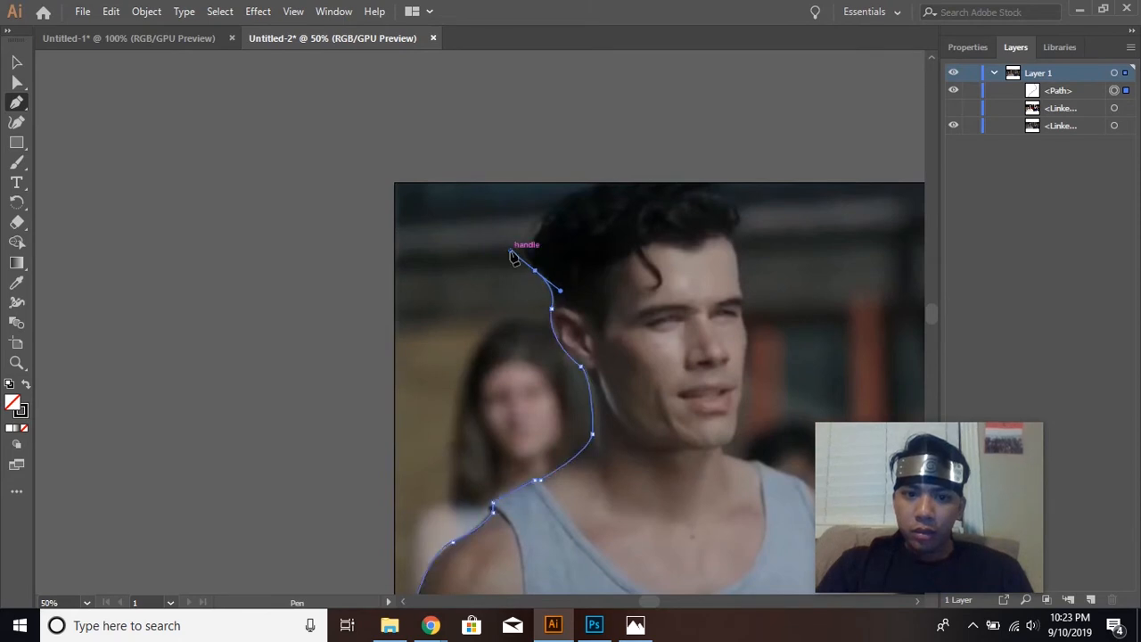
pyautogui.click(556, 205)
pyautogui.moveTo(609, 176); pyautogui.dragTo(634, 176)
pyautogui.click(740, 212)
pyautogui.moveTo(741, 211)
pyautogui.mouseDown()
pyautogui.moveTo(762, 255)
pyautogui.moveTo(736, 283)
pyautogui.moveTo(747, 343)
pyautogui.moveTo(736, 364)
pyautogui.mouseUp()
# Extend the outline down the forehead, face and jaw, and along the neck onto the opposite tank top strap.
pyautogui.click(732, 239)
pyautogui.click(740, 273)
pyautogui.click(745, 353)
pyautogui.click(738, 407)
pyautogui.click(724, 447)
pyautogui.moveTo(750, 461); pyautogui.dragTo(789, 462)
pyautogui.scroll(-7, 796, 459)
pyautogui.moveTo(804, 341); pyautogui.dragTo(817, 352)
# Show the edited image again and finish the silhouette down the far shoulder and arm, closing it along the photo's bottom edge.
pyautogui.click(953, 107)
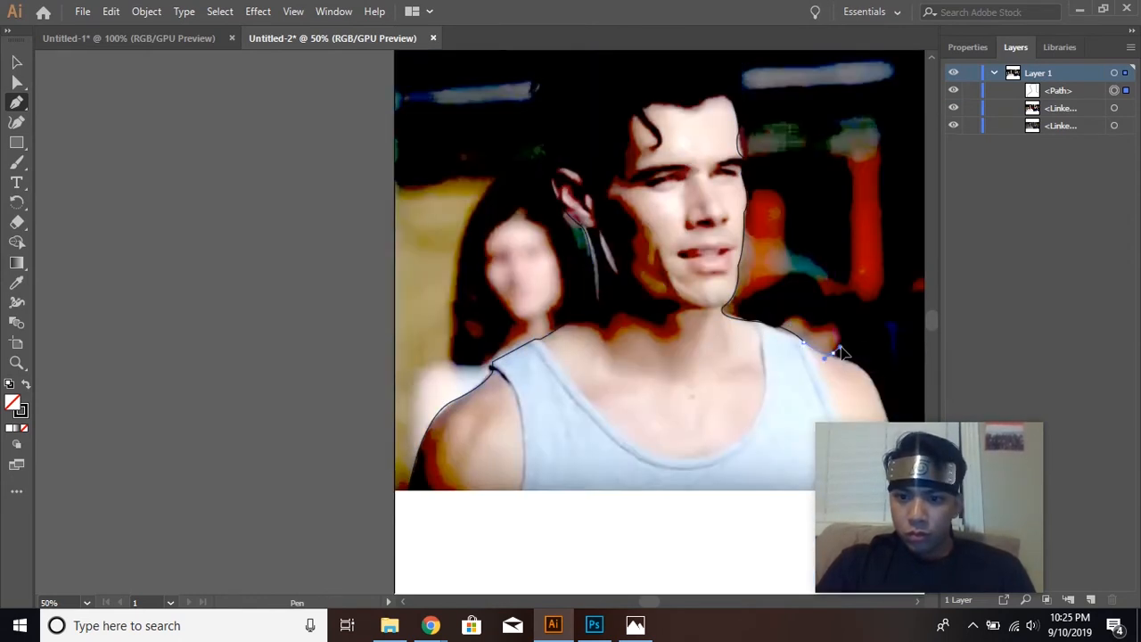
pyautogui.scroll(-5, 847, 356)
pyautogui.moveTo(834, 253); pyautogui.dragTo(849, 255)
pyautogui.moveTo(887, 308); pyautogui.dragTo(894, 334)
pyautogui.moveTo(900, 393); pyautogui.dragTo(892, 419)
# Hide the closed silhouette path in Layer 1, keeping both linked photos shown.
pyautogui.scroll(4, 705, 383)
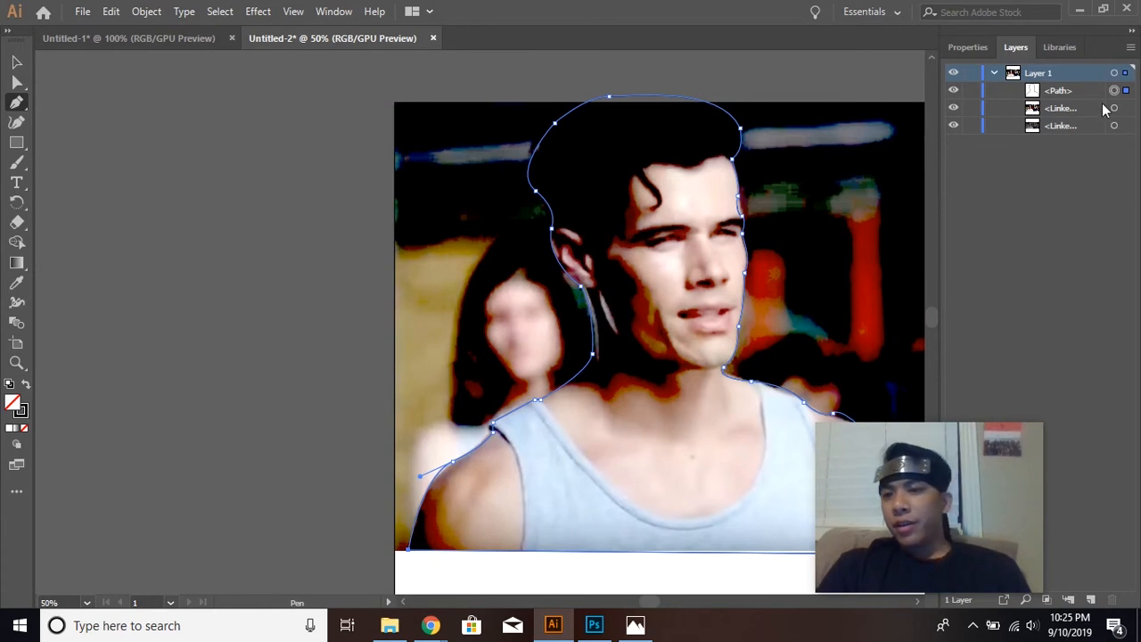
pyautogui.click(953, 91)
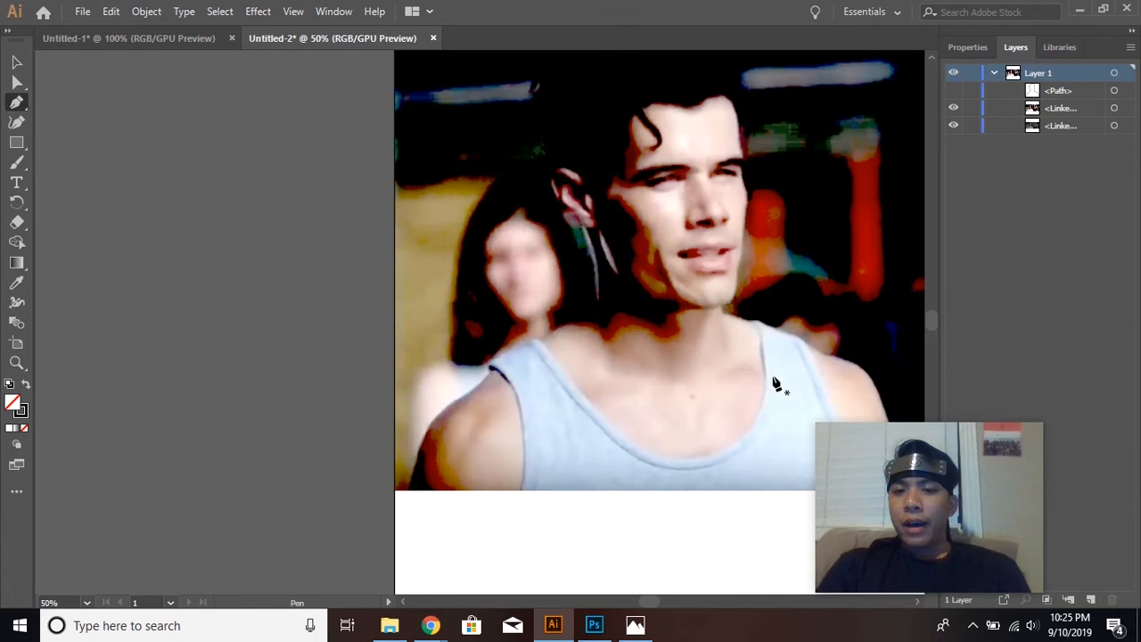
pyautogui.scroll(-1, 774, 382)
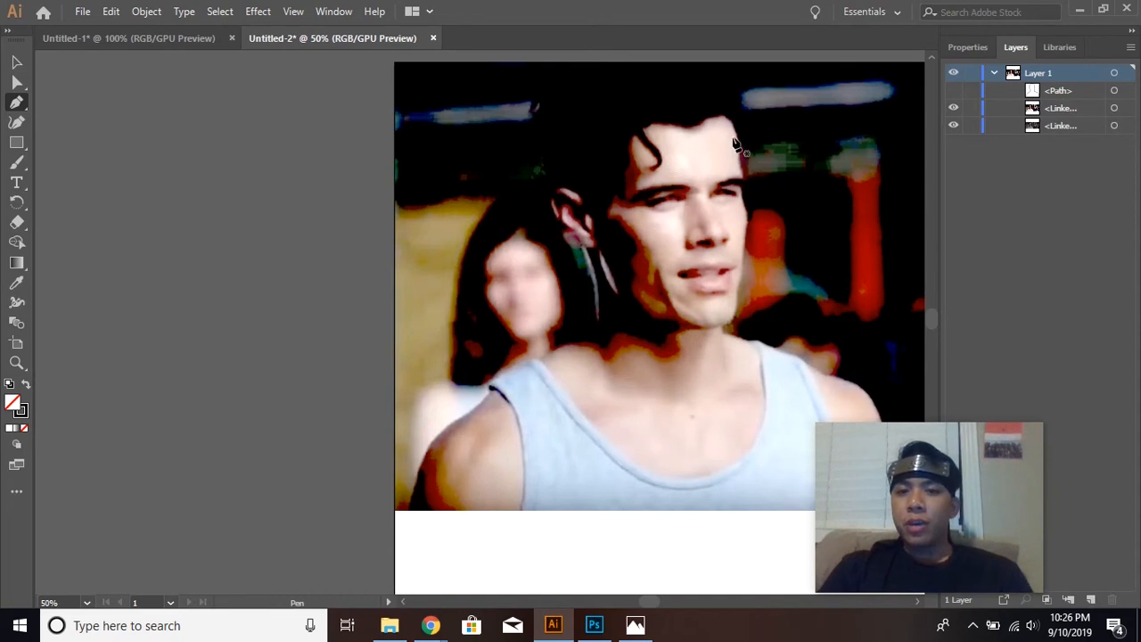
# Trace the skin of the near upper arm and shoulder beside the tank top as a closed Pen path.
pyautogui.click(520, 515)
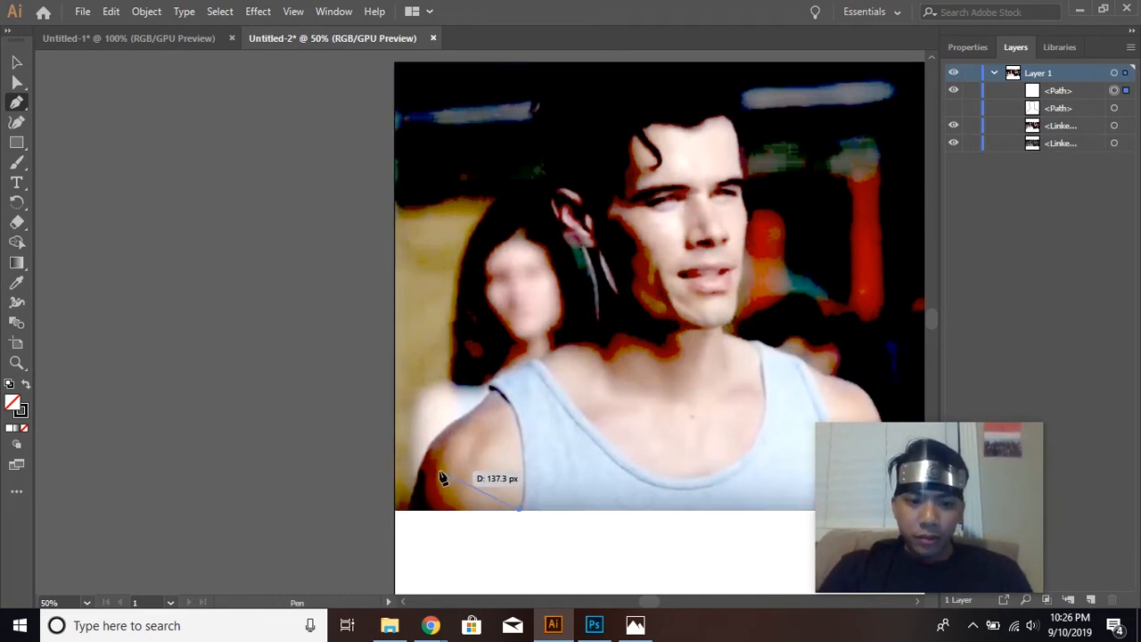
pyautogui.click(462, 510)
pyautogui.click(435, 442)
pyautogui.click(480, 405)
pyautogui.click(491, 387)
pyautogui.moveTo(523, 458); pyautogui.dragTo(519, 509)
pyautogui.click(519, 509)
# Trace the skin of the neck and chest as a closed path, following the neckline and the edge of the neck shadow.
pyautogui.click(541, 364)
pyautogui.moveTo(675, 484); pyautogui.dragTo(718, 486)
pyautogui.moveTo(761, 349); pyautogui.dragTo(733, 247)
pyautogui.click(761, 350)
pyautogui.click(724, 336)
pyautogui.click(717, 326)
pyautogui.click(701, 329)
pyautogui.moveTo(677, 355); pyautogui.dragTo(682, 383)
pyautogui.moveTo(636, 350); pyautogui.dragTo(596, 355)
pyautogui.moveTo(541, 365); pyautogui.dragTo(502, 406)
# Trace the far shoulder and arm skin outside the tank top strap as a closed path, adjusting layer visibility around the tracing.
pyautogui.click(953, 143)
pyautogui.click(952, 143)
pyautogui.scroll(-3, 805, 356)
pyautogui.click(804, 204)
pyautogui.moveTo(858, 225); pyautogui.dragTo(872, 225)
pyautogui.moveTo(903, 336); pyautogui.dragTo(903, 356)
pyautogui.click(898, 350)
pyautogui.click(851, 350)
pyautogui.moveTo(804, 205); pyautogui.dragTo(769, 166)
pyautogui.click(953, 143)
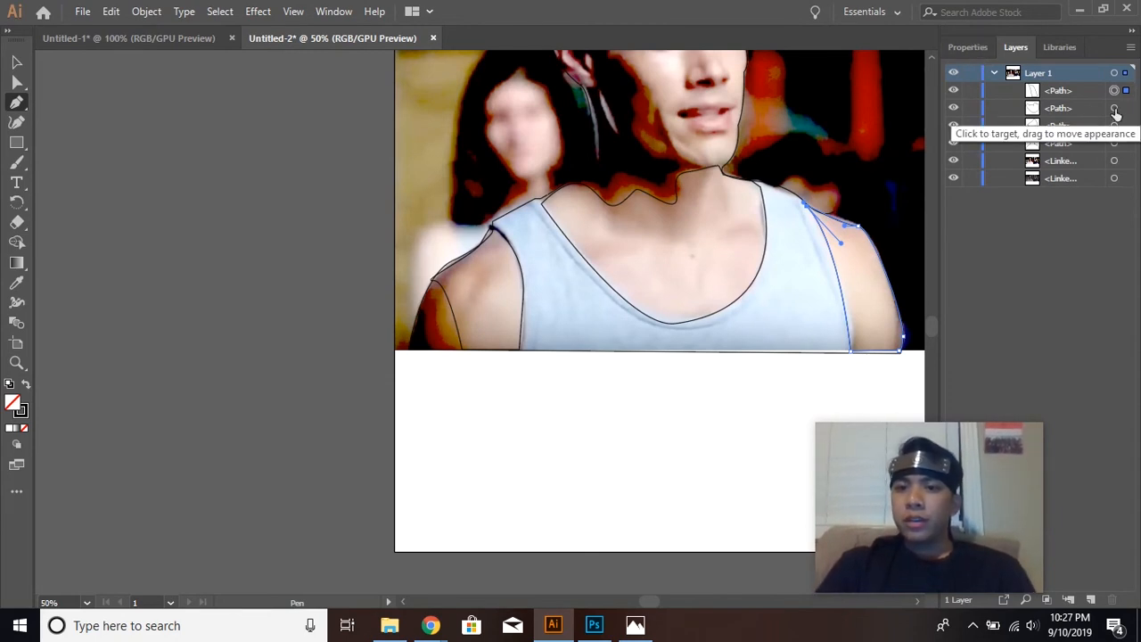
# Target the three skin paths together, remove their stroke and fill them with the light tan swatch.
pyautogui.scroll(3, 786, 342)
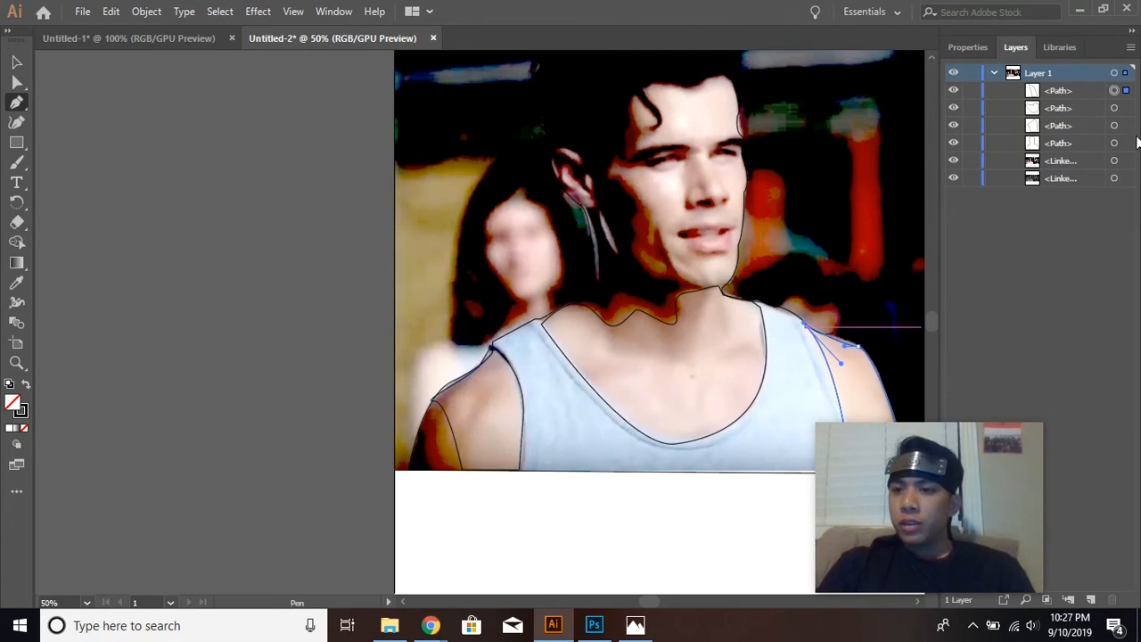
pyautogui.click(1115, 108)
pyautogui.keyDown('shift'); pyautogui.click(1115, 125); pyautogui.keyUp('shift')
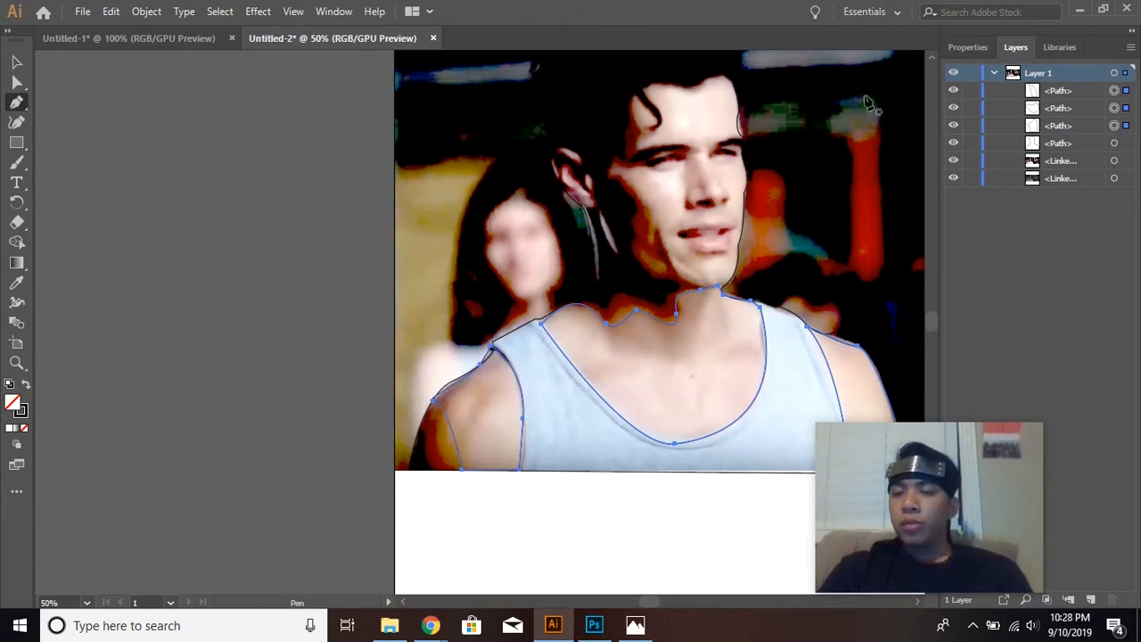
pyautogui.click(978, 47)
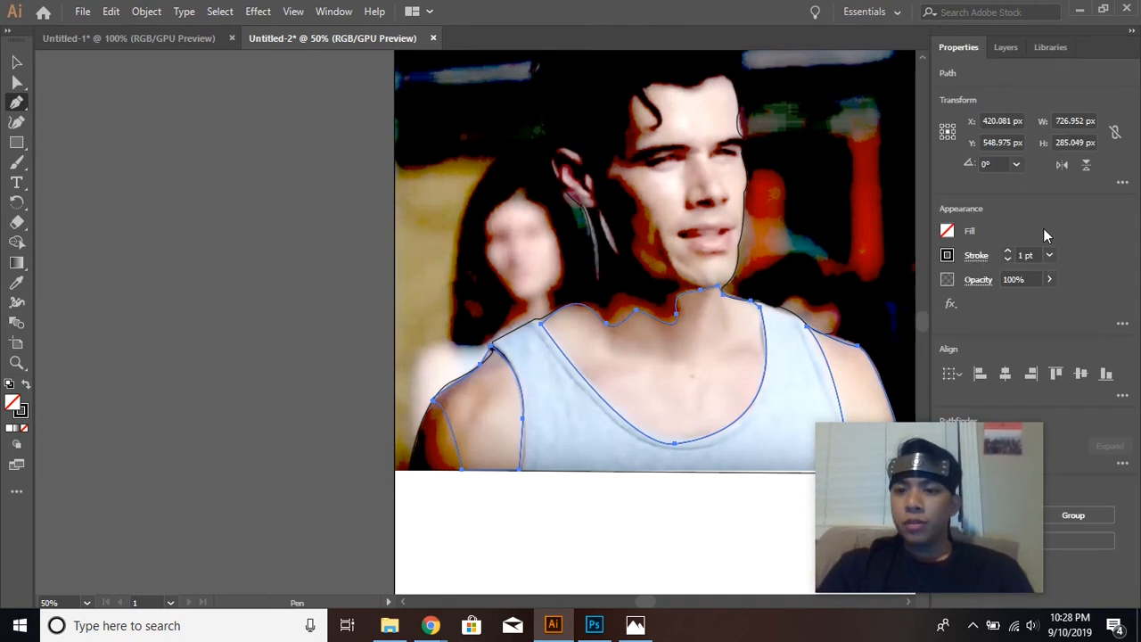
pyautogui.click(948, 256)
pyautogui.click(767, 317)
pyautogui.click(1013, 207)
pyautogui.click(948, 233)
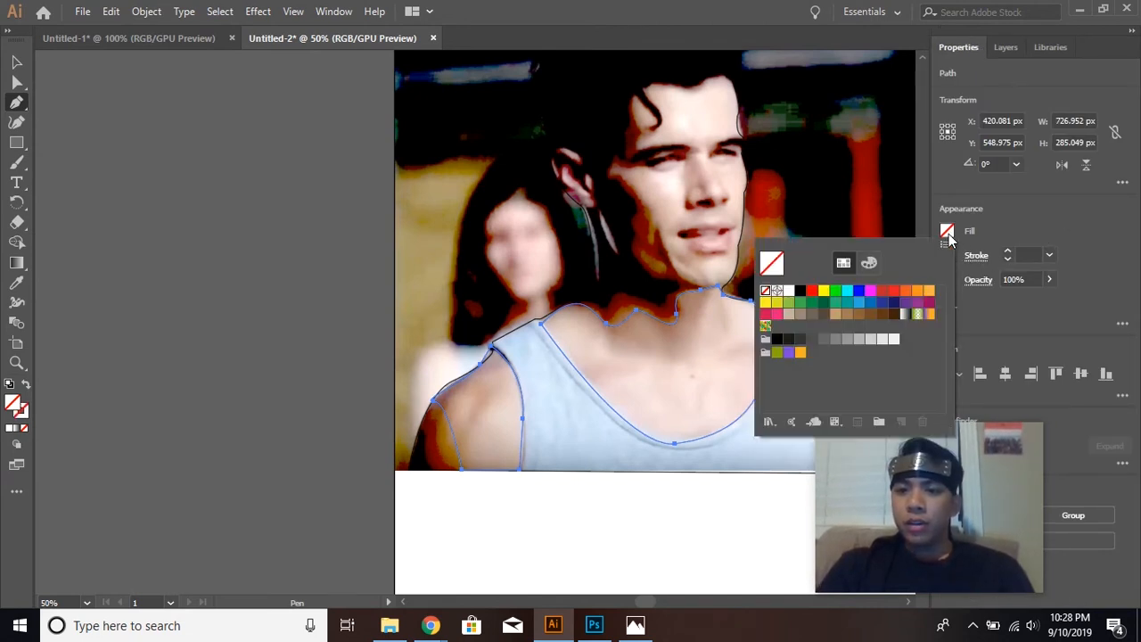
pyautogui.click(835, 317)
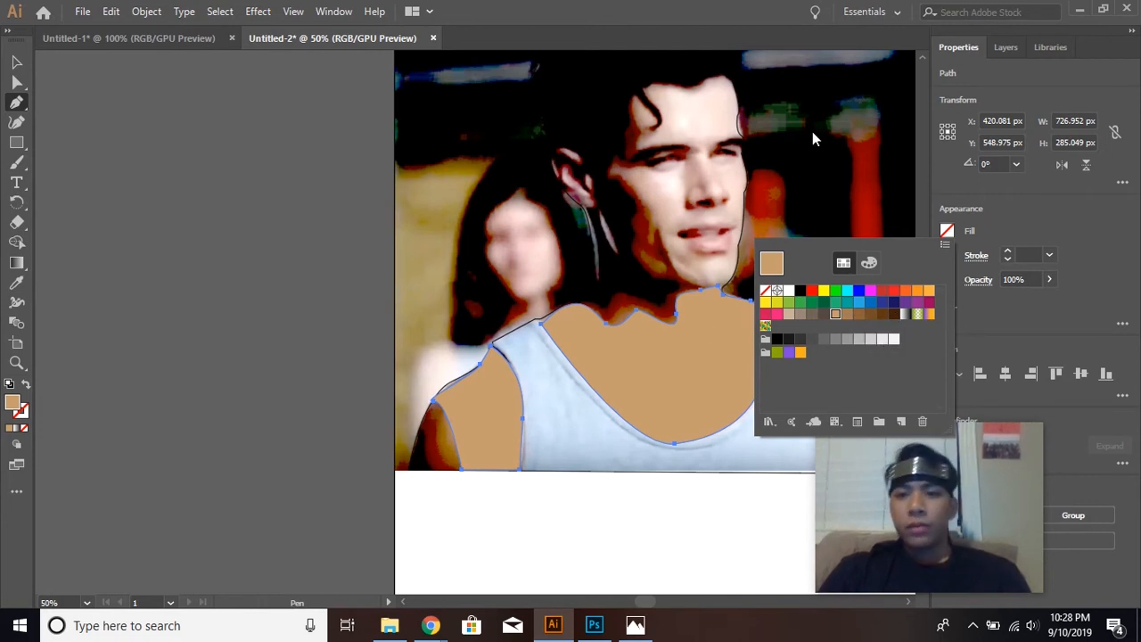
pyautogui.click(1057, 87)
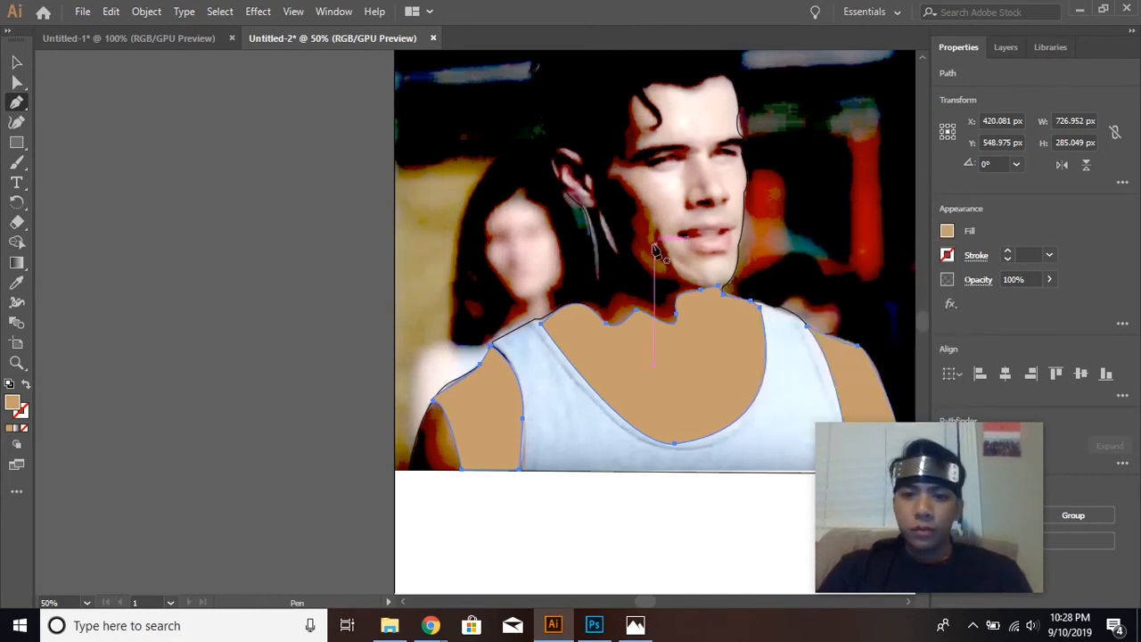
# Start a face outline from the chin up the shadowed cheek to the near eye, with its fill set to none.
pyautogui.click(1007, 47)
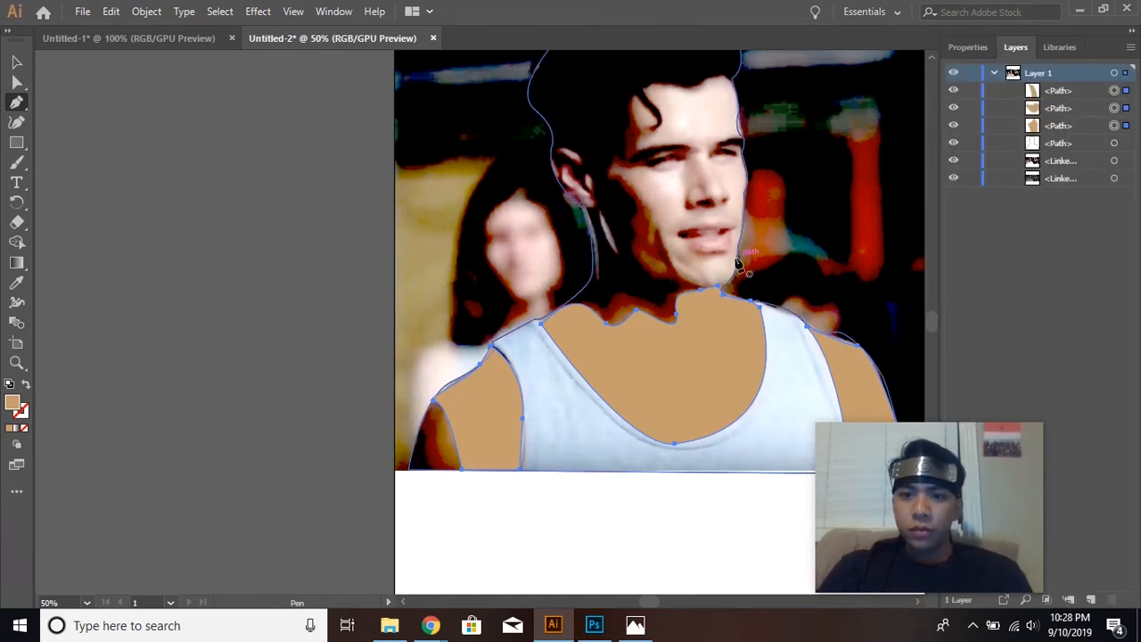
pyautogui.scroll(1, 683, 294)
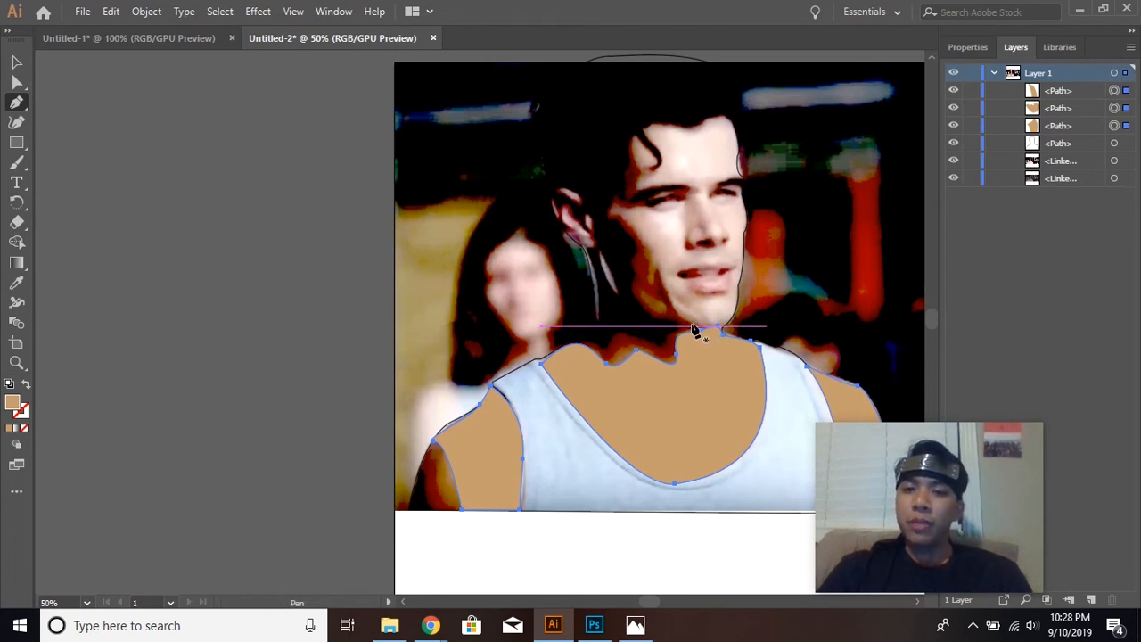
pyautogui.click(694, 328)
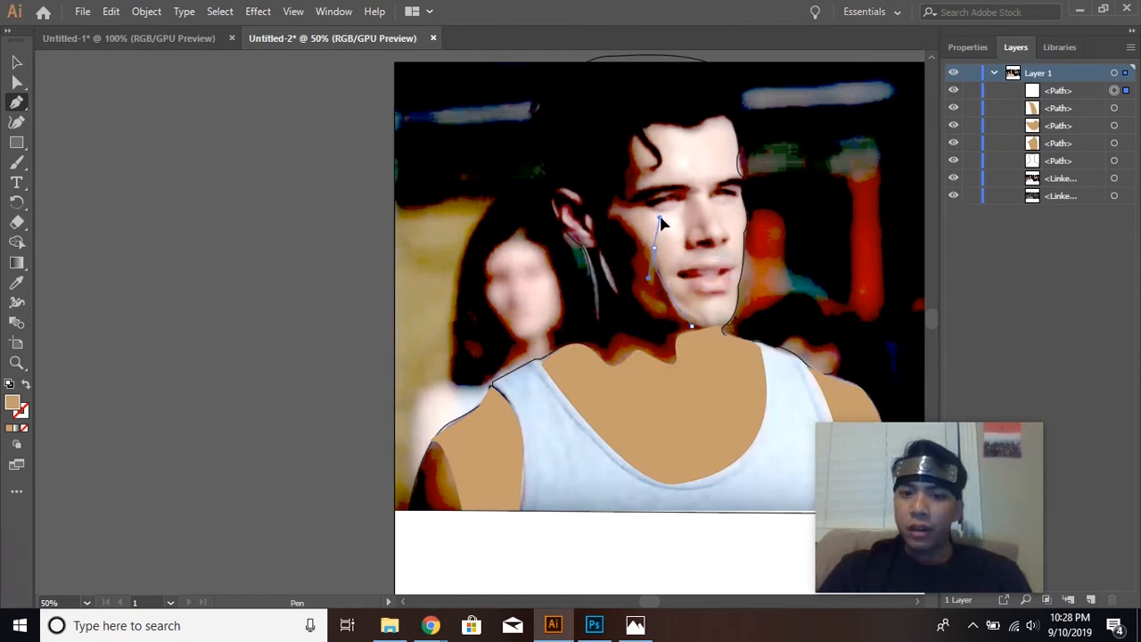
pyautogui.moveTo(659, 222); pyautogui.dragTo(642, 246)
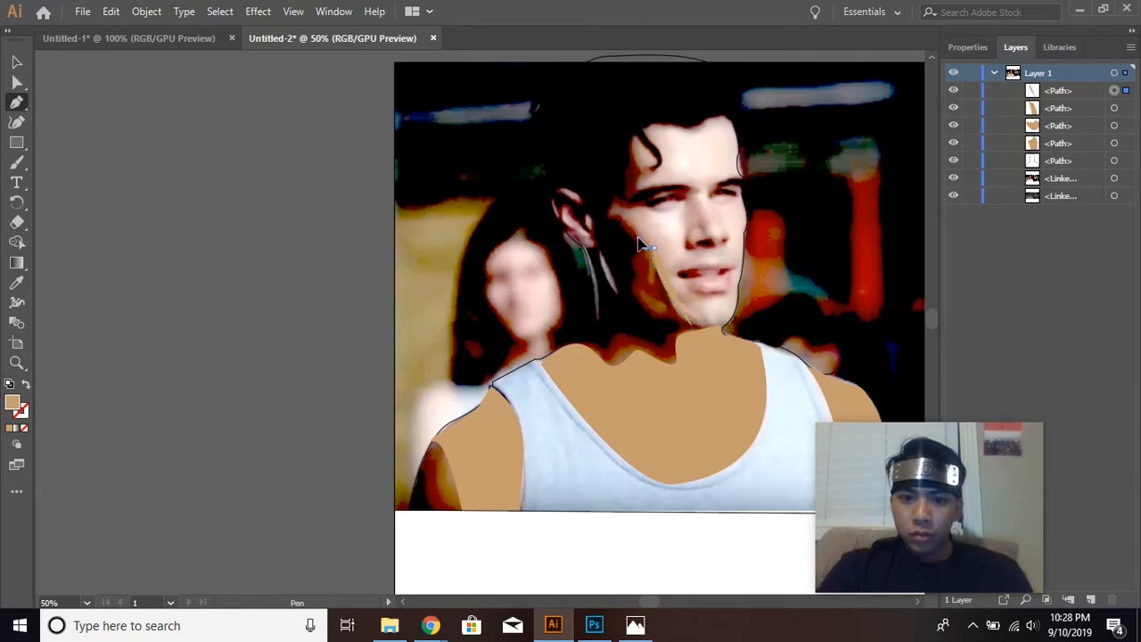
pyautogui.click(968, 48)
pyautogui.click(947, 231)
pyautogui.click(777, 290)
pyautogui.click(655, 207)
pyautogui.moveTo(675, 202); pyautogui.dragTo(684, 207)
# Zoom in on the face and continue the outline around the near eyebrow, up the temple and down to the hair curl's tip.
pyautogui.press('z')
pyautogui.click(667, 219)
pyautogui.press('p')
pyautogui.click(530, 266)
pyautogui.click(426, 268)
pyautogui.click(423, 158)
pyautogui.moveTo(453, 219); pyautogui.dragTo(405, 218)
pyautogui.click(453, 218)
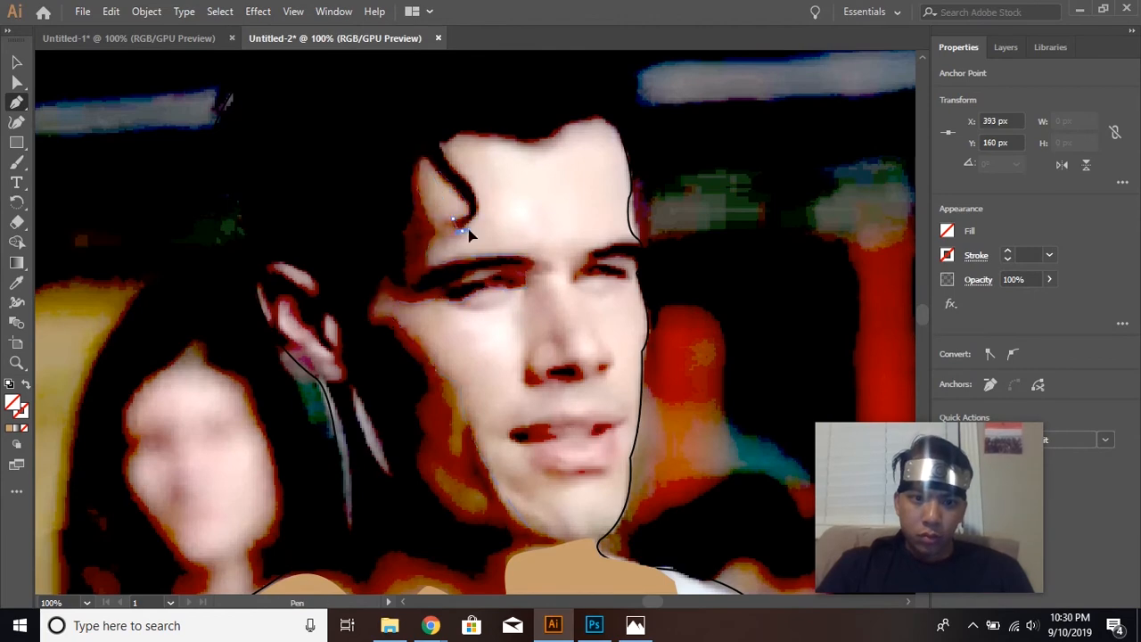
pyautogui.click(461, 230)
# Continue the face outline around the hair curl, along the hairline and down the forehead's far edge to the far eyebrow.
pyautogui.moveTo(470, 185)
pyautogui.mouseDown()
pyautogui.moveTo(449, 158)
pyautogui.moveTo(509, 131)
pyautogui.mouseUp()
pyautogui.moveTo(538, 143); pyautogui.dragTo(561, 135)
pyautogui.moveTo(606, 120); pyautogui.dragTo(641, 136)
pyautogui.click(640, 244)
# Trace the face outline around the far eyebrow and eye, leaving them outside the skin shape.
pyautogui.click(585, 253)
pyautogui.click(572, 271)
pyautogui.click(619, 275)
pyautogui.click(596, 264)
pyautogui.moveTo(630, 258); pyautogui.dragTo(649, 267)
pyautogui.click(630, 258)
pyautogui.click(638, 275)
# Extend the face outline down the far cheek and jaw and close it at the chin.
pyautogui.moveTo(642, 352); pyautogui.dragTo(631, 364)
pyautogui.click(642, 352)
pyautogui.moveTo(631, 463); pyautogui.dragTo(574, 580)
pyautogui.click(631, 462)
pyautogui.click(600, 538)
pyautogui.moveTo(536, 538); pyautogui.dragTo(521, 534)
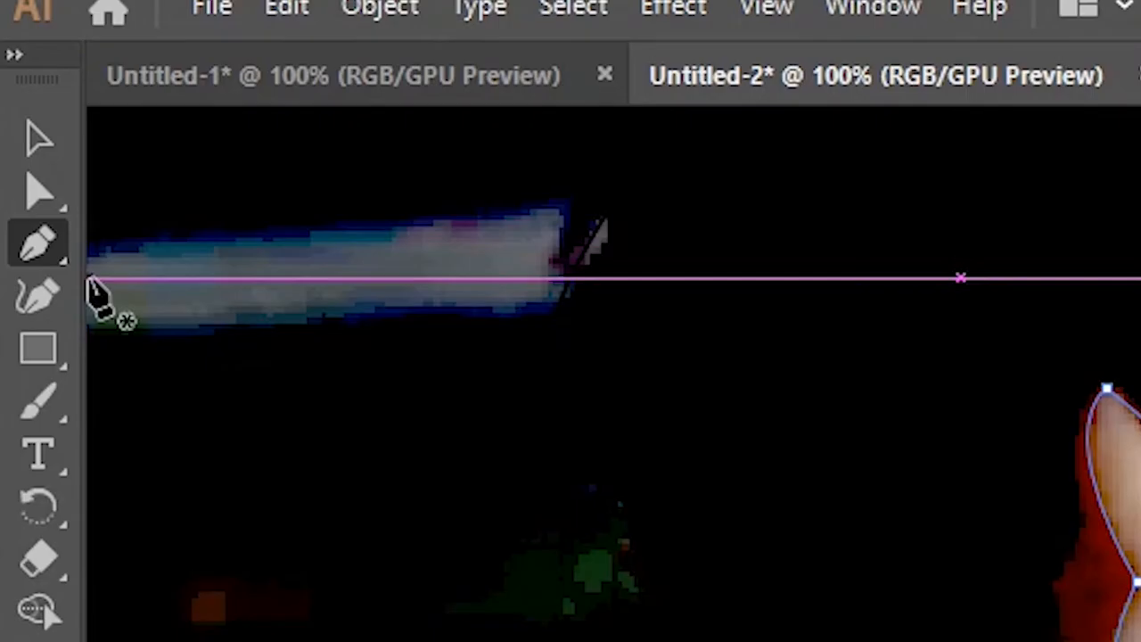
# Convert the chin's corner anchor to a smooth point and reshape the adjoining curve to follow the shadowed jawline.
pyautogui.moveTo(38, 245); pyautogui.dragTo(211, 297)
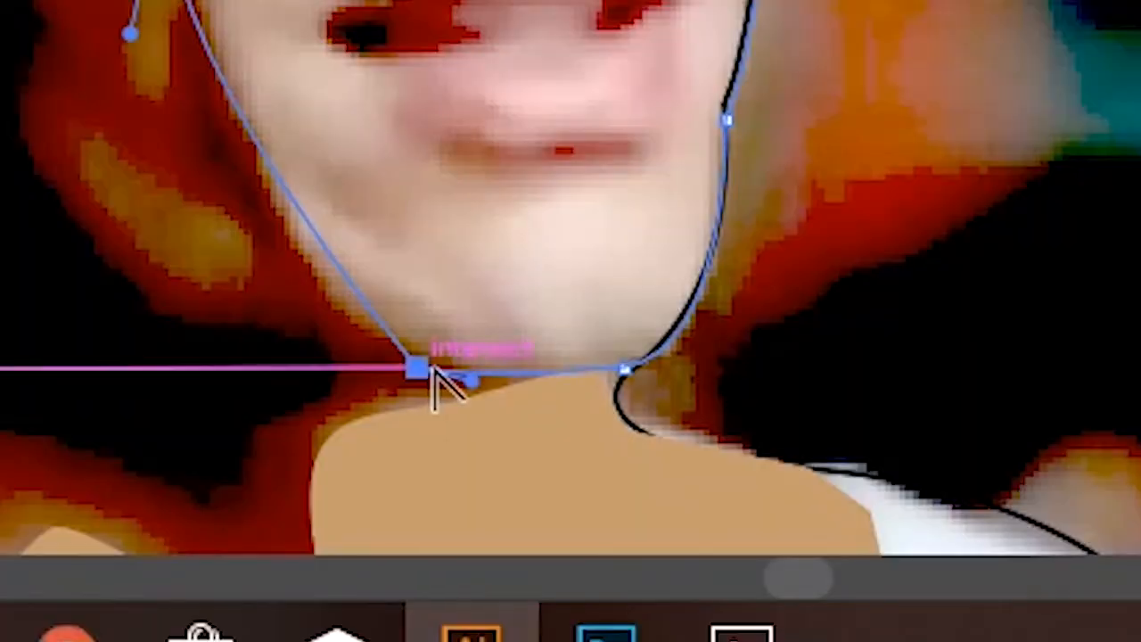
pyautogui.click(423, 369)
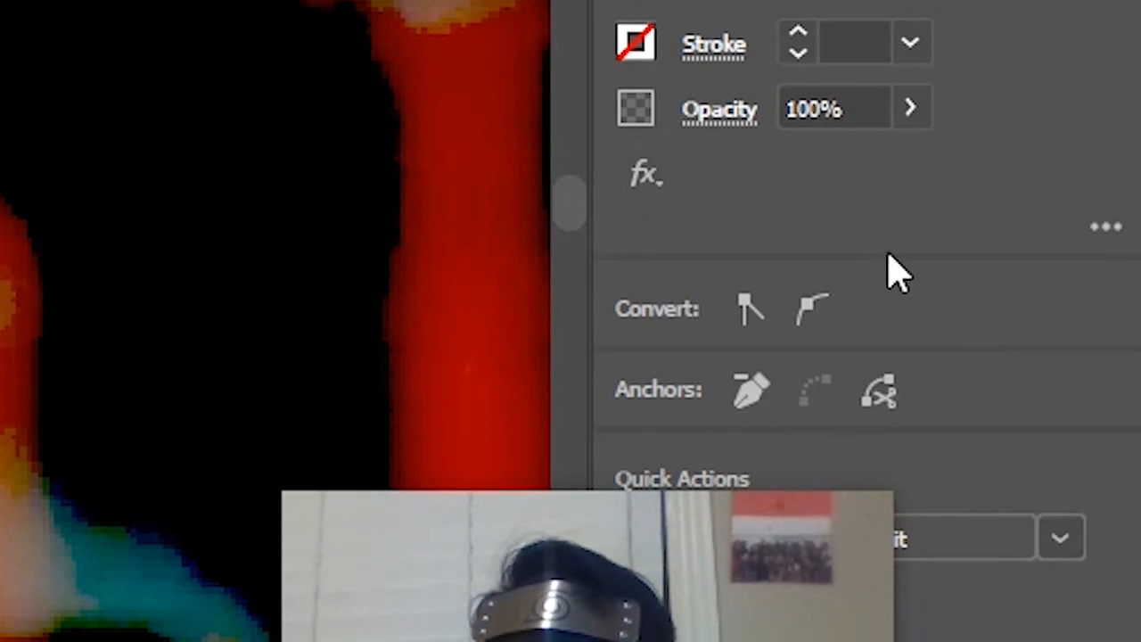
pyautogui.click(813, 309)
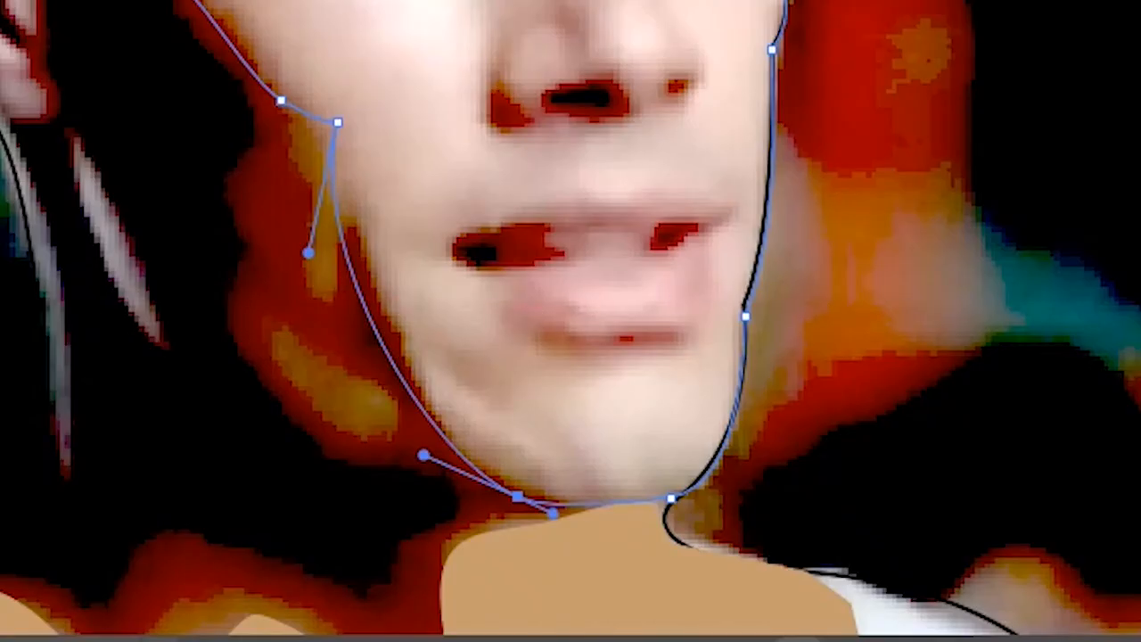
pyautogui.moveTo(381, 348); pyautogui.dragTo(401, 345)
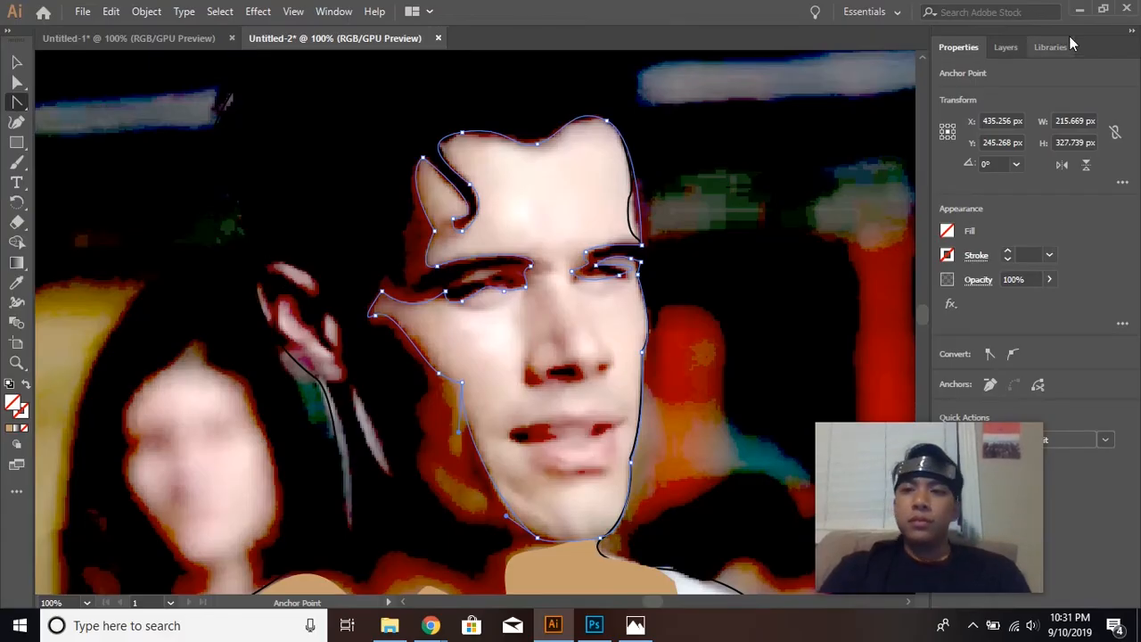
# Fill the closed face path with the light tan swatch.
pyautogui.click(1005, 47)
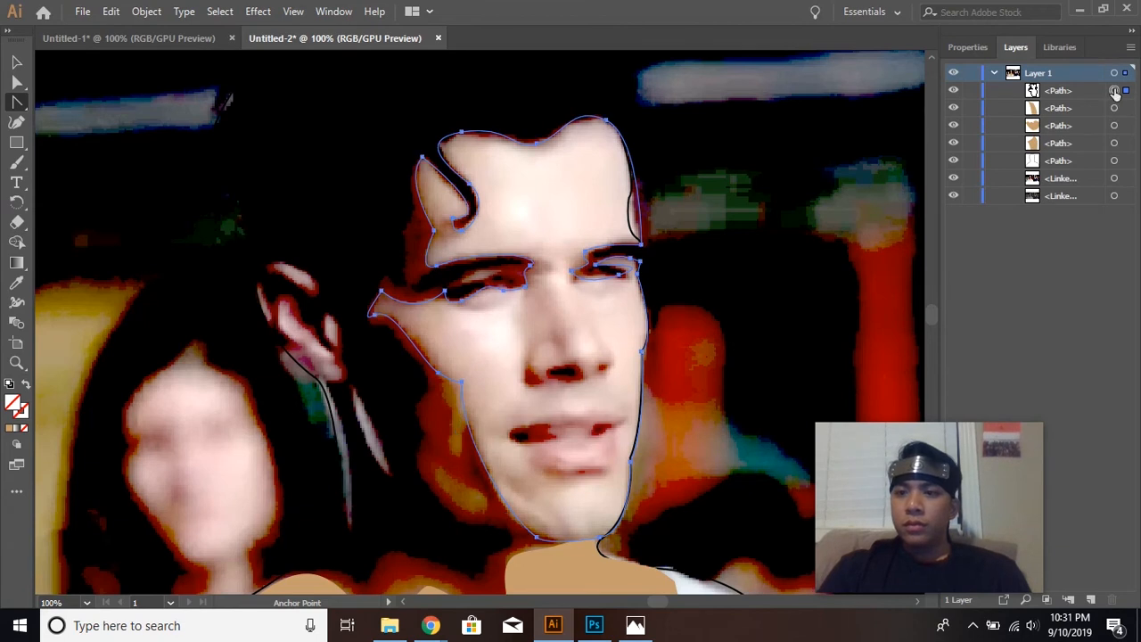
pyautogui.click(975, 48)
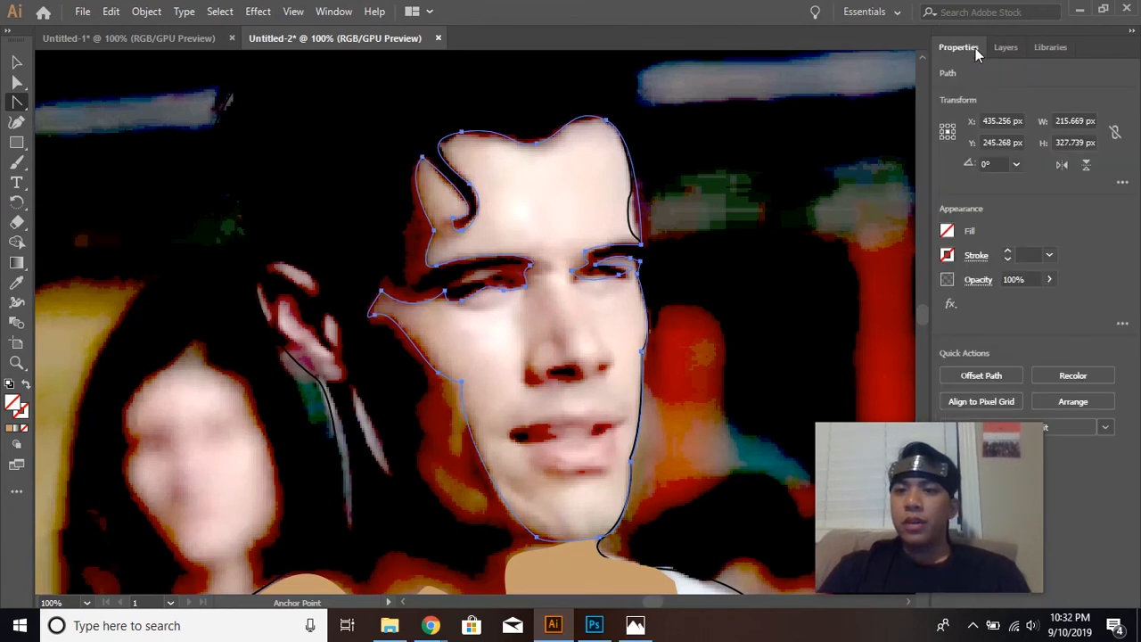
pyautogui.click(947, 231)
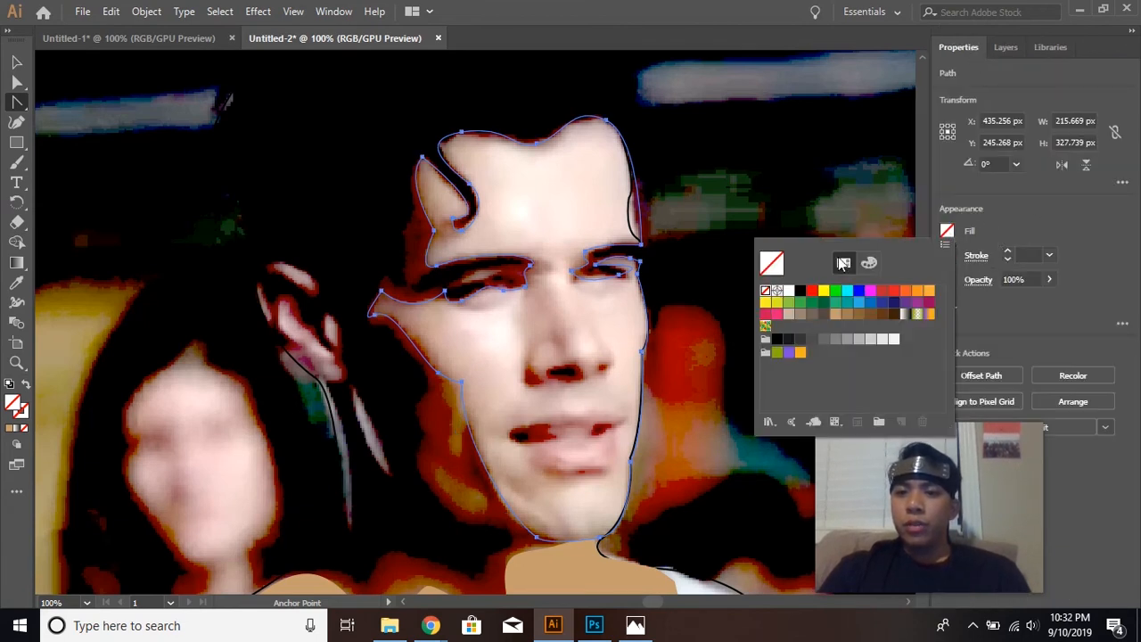
pyautogui.click(839, 317)
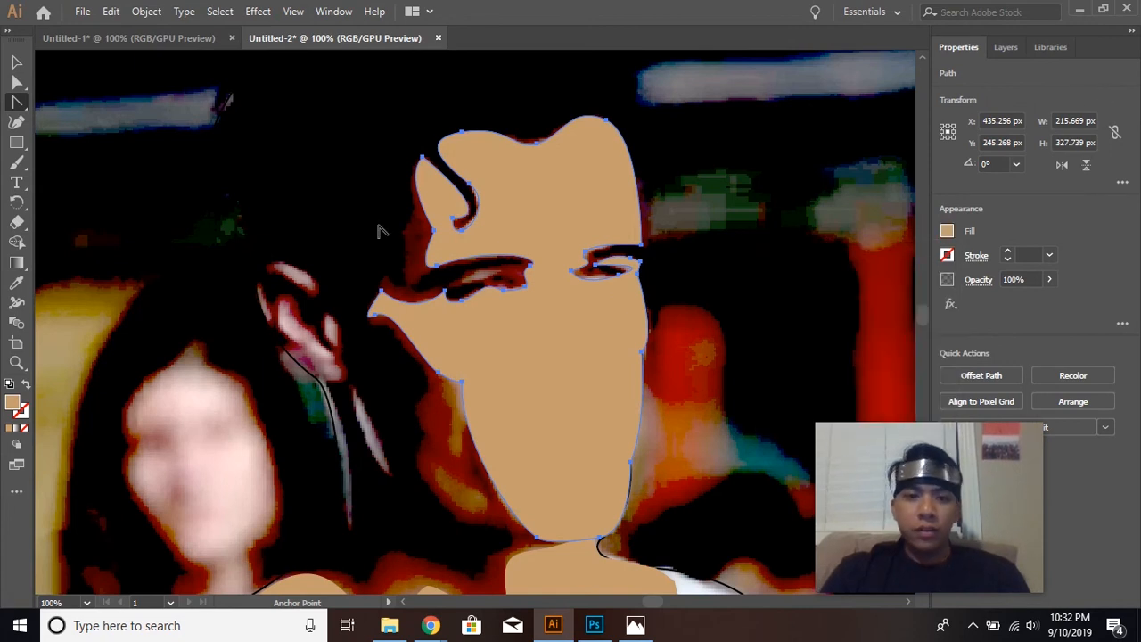
# Start an unfilled shadow path at the near shoulder and trace the upper edge of the neck shadow to below the jaw.
pyautogui.scroll(-2, 453, 365)
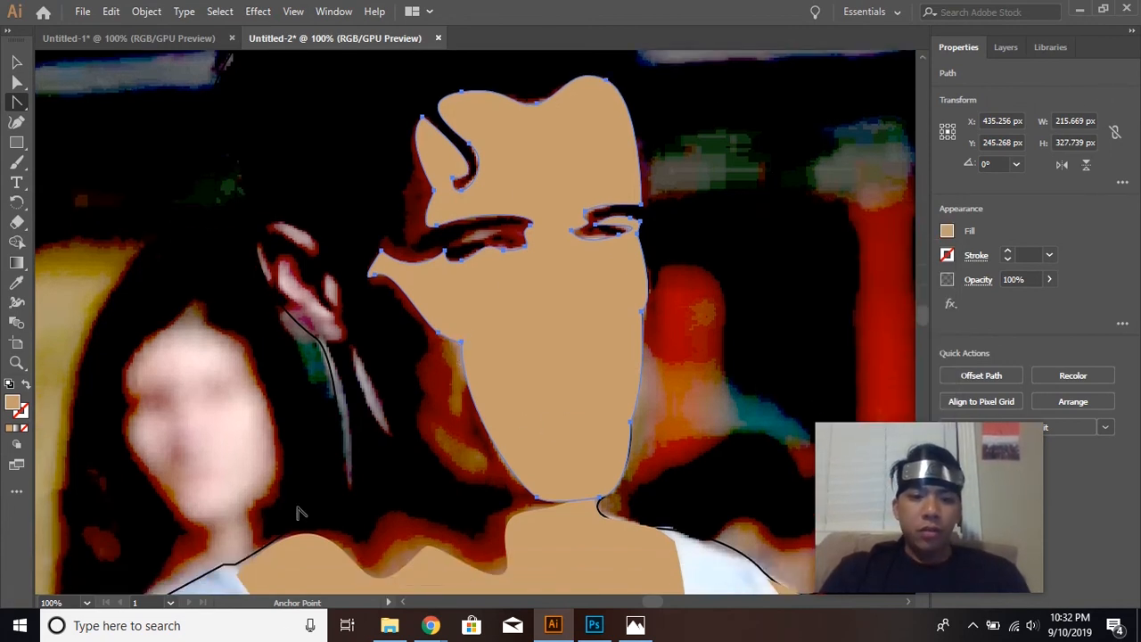
pyautogui.scroll(-5, 299, 512)
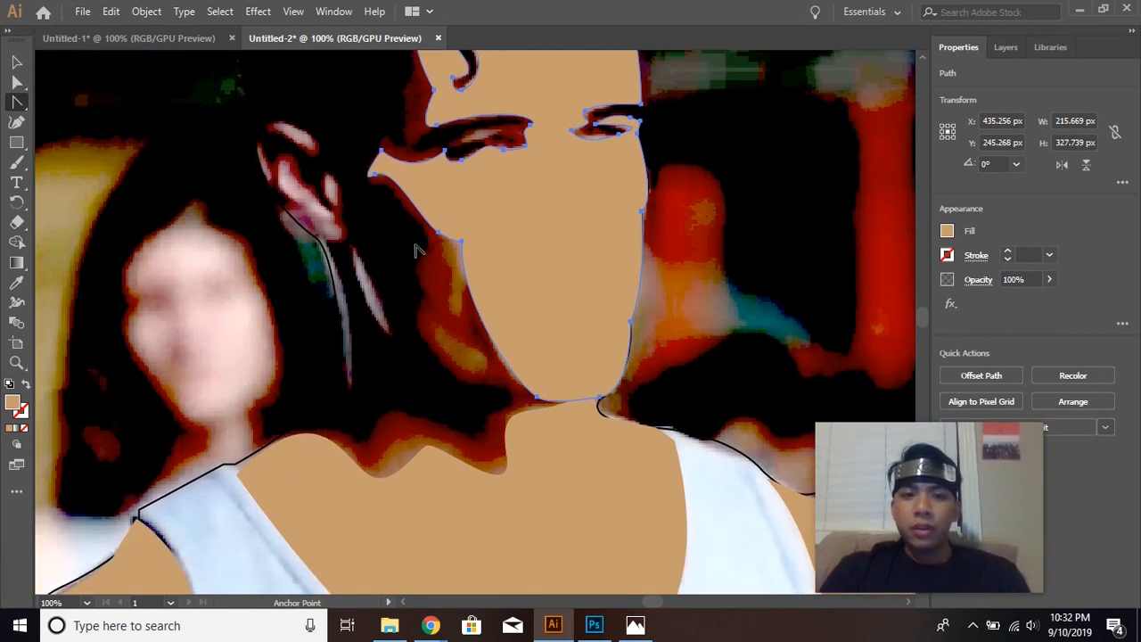
pyautogui.scroll(5, 392, 141)
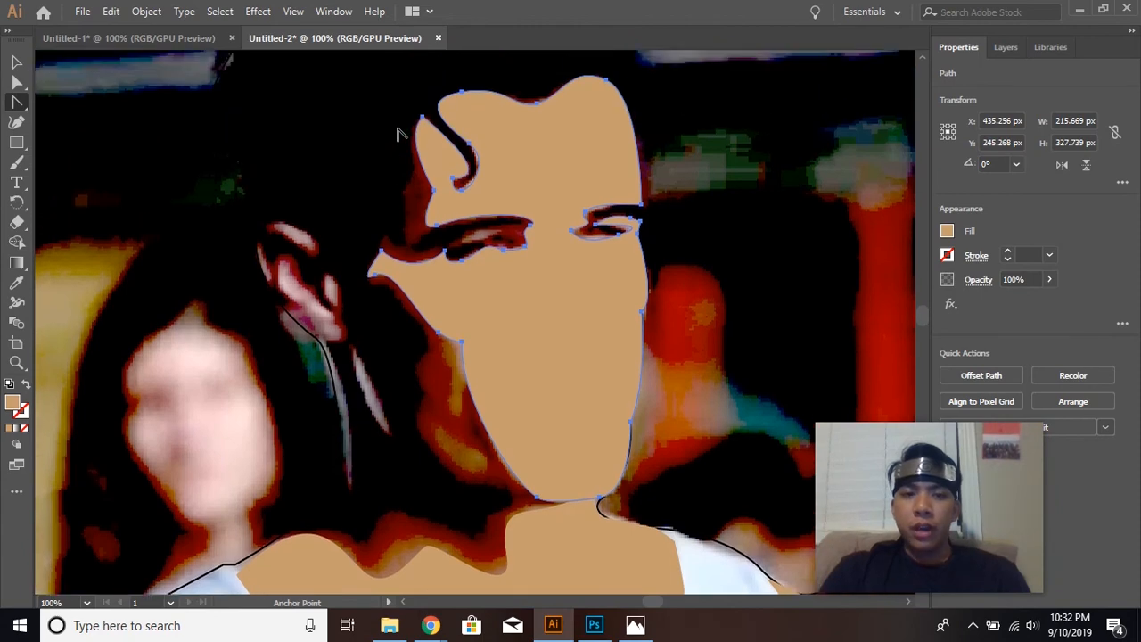
pyautogui.press('p')
pyautogui.press('/')
pyautogui.click(273, 541)
pyautogui.moveTo(361, 541); pyautogui.dragTo(396, 567)
pyautogui.click(360, 541)
pyautogui.moveTo(395, 509); pyautogui.dragTo(424, 509)
pyautogui.click(475, 536)
pyautogui.moveTo(483, 532); pyautogui.dragTo(487, 522)
pyautogui.click(507, 509)
# Continue the shadow path up the outer edge of the dark cheek and temple to the hairline.
pyautogui.moveTo(467, 482); pyautogui.dragTo(414, 481)
pyautogui.moveTo(424, 434); pyautogui.dragTo(420, 413)
pyautogui.moveTo(423, 392); pyautogui.dragTo(451, 333)
pyautogui.moveTo(385, 288)
pyautogui.mouseDown()
pyautogui.moveTo(352, 265)
pyautogui.moveTo(396, 238)
pyautogui.mouseUp()
pyautogui.moveTo(386, 235); pyautogui.dragTo(394, 237)
pyautogui.moveTo(414, 169); pyautogui.dragTo(437, 153)
pyautogui.click(423, 115)
pyautogui.moveTo(441, 100); pyautogui.dragTo(458, 95)
# Bring the shadow path down the forehead's edge, over the near eyebrow and around the eye socket.
pyautogui.click(435, 190)
pyautogui.click(428, 222)
pyautogui.moveTo(532, 222); pyautogui.dragTo(575, 244)
pyautogui.click(428, 223)
pyautogui.click(524, 234)
pyautogui.click(500, 249)
# Trace the shadow path back past the eye's outer corner and down the cheek's inner edge to the chin.
pyautogui.moveTo(452, 262); pyautogui.dragTo(416, 298)
pyautogui.click(451, 262)
pyautogui.click(408, 262)
pyautogui.click(391, 258)
pyautogui.moveTo(454, 403); pyautogui.dragTo(448, 471)
pyautogui.moveTo(557, 497); pyautogui.dragTo(590, 497)
# Run the shadow path across the neck, overlapping the chest skin, and close it at the near shoulder.
pyautogui.scroll(-5, 590, 430)
pyautogui.moveTo(507, 183); pyautogui.dragTo(527, 245)
pyautogui.click(431, 179)
pyautogui.moveTo(365, 224); pyautogui.dragTo(334, 231)
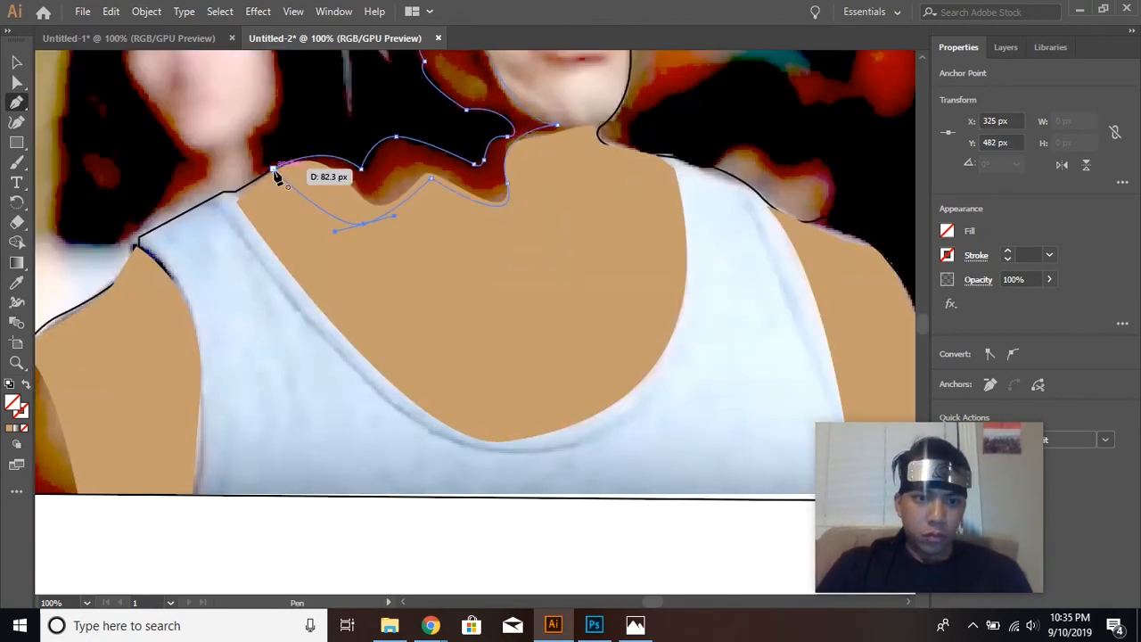
pyautogui.click(274, 168)
# Fill the face and neck shadow shape with the darker tan brown swatch.
pyautogui.click(947, 230)
pyautogui.click(848, 314)
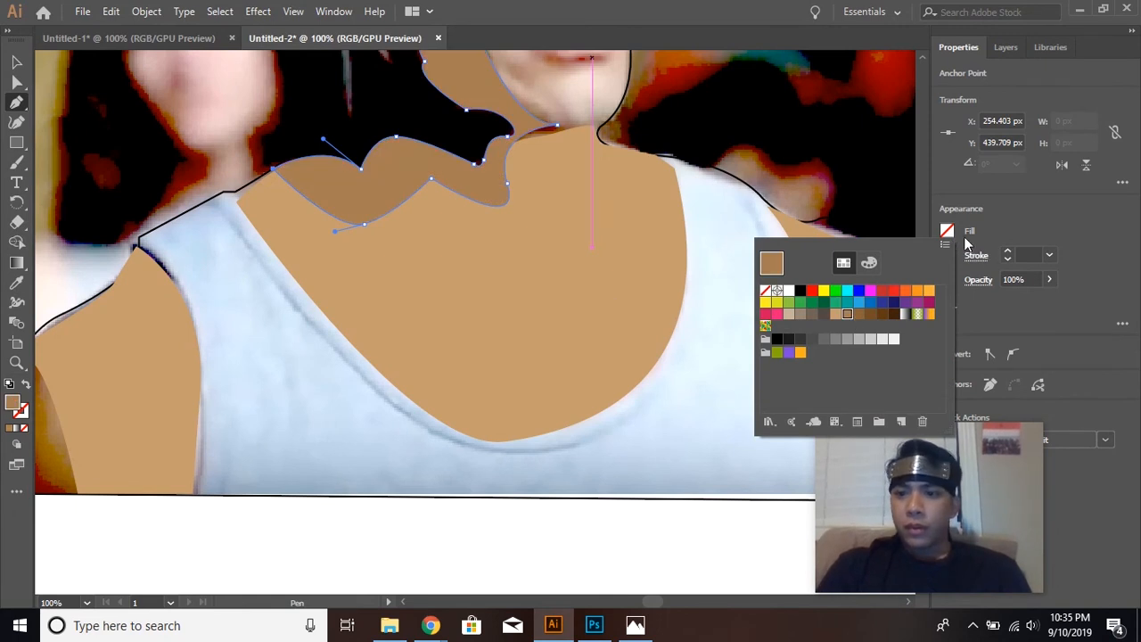
pyautogui.click(1017, 211)
# Move the shadow path below all the skin paths in Layer 1, just above the silhouette path.
pyautogui.scroll(5, 708, 288)
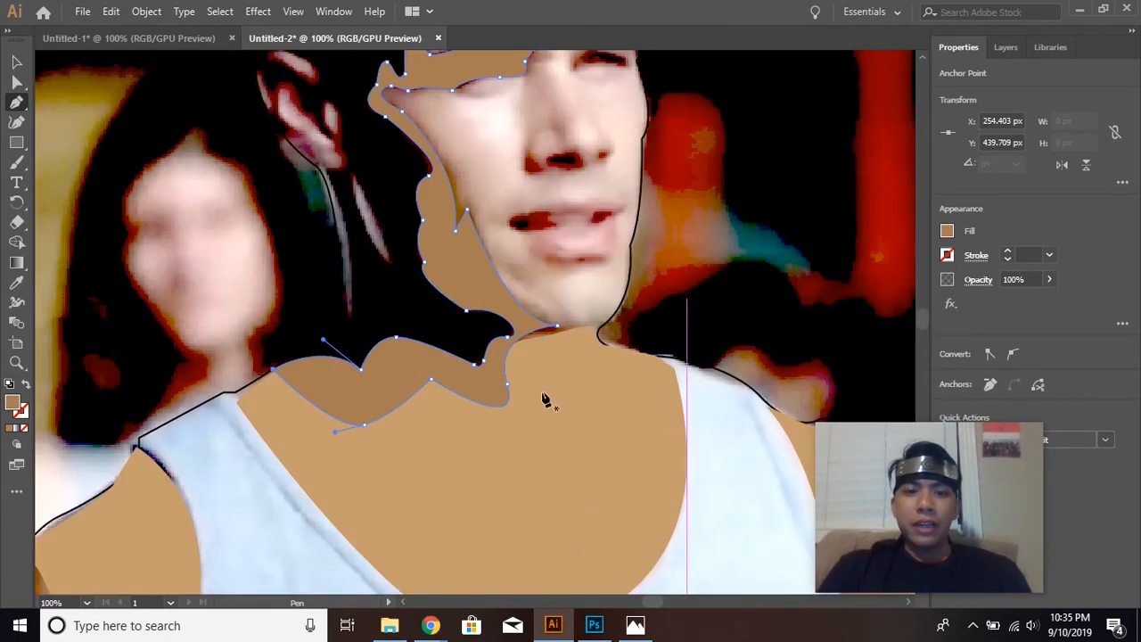
pyautogui.click(1006, 47)
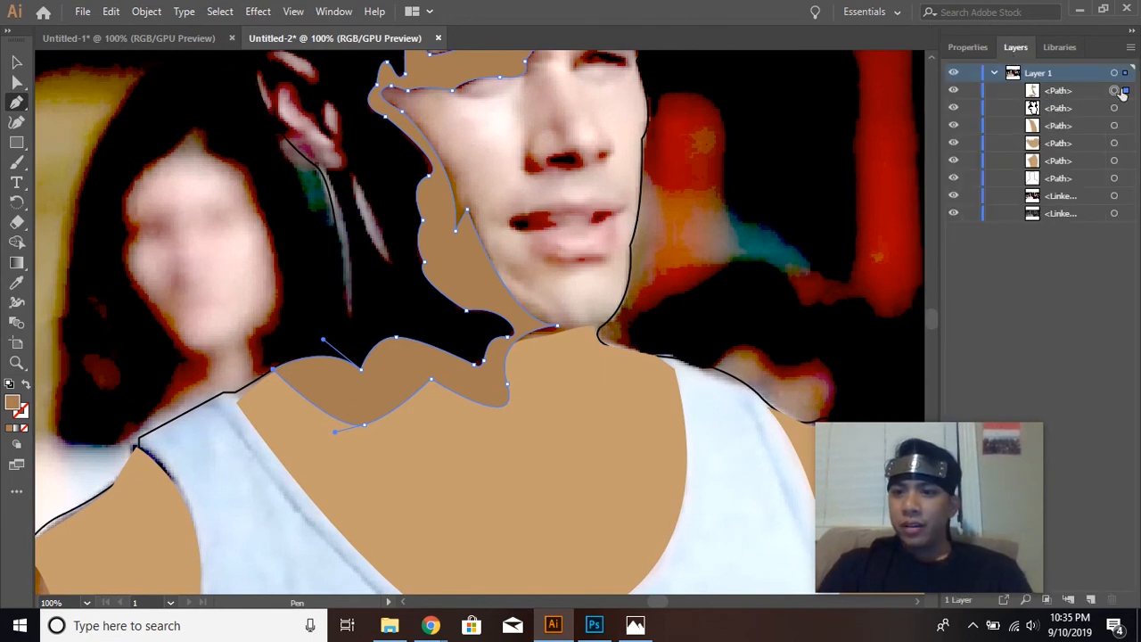
pyautogui.moveTo(1105, 91)
pyautogui.mouseDown()
pyautogui.moveTo(1094, 155)
pyautogui.moveTo(1091, 135)
pyautogui.moveTo(1103, 174)
pyautogui.mouseUp()
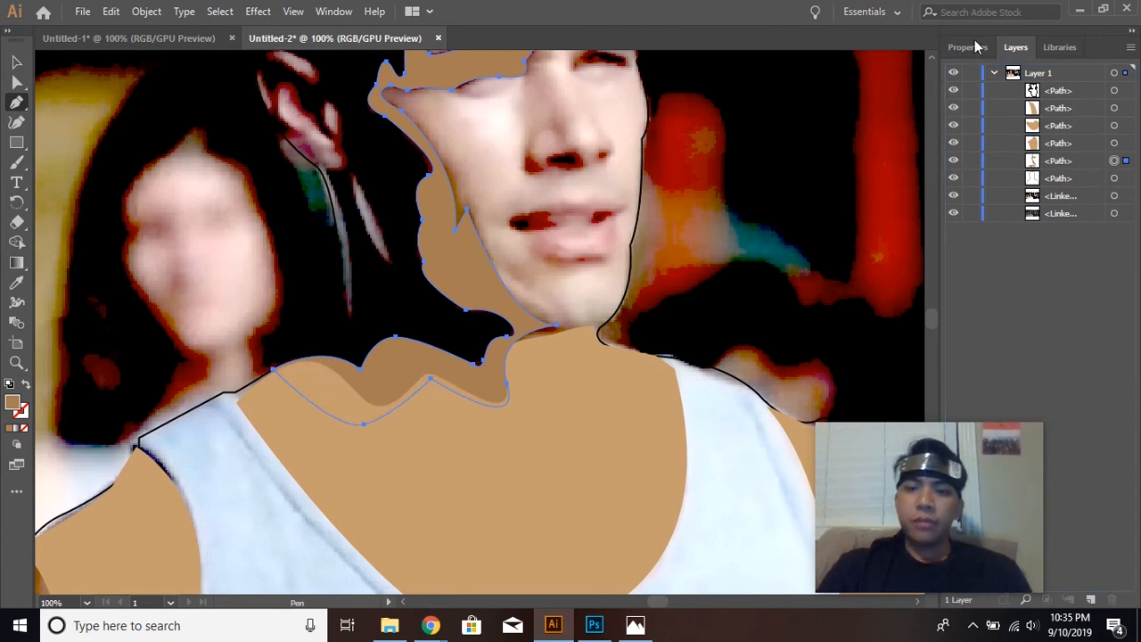
# Switch to the Untitled-1 document and examine its more complete portrait, including the face shadows, brows and path order.
pyautogui.scroll(4, 515, 443)
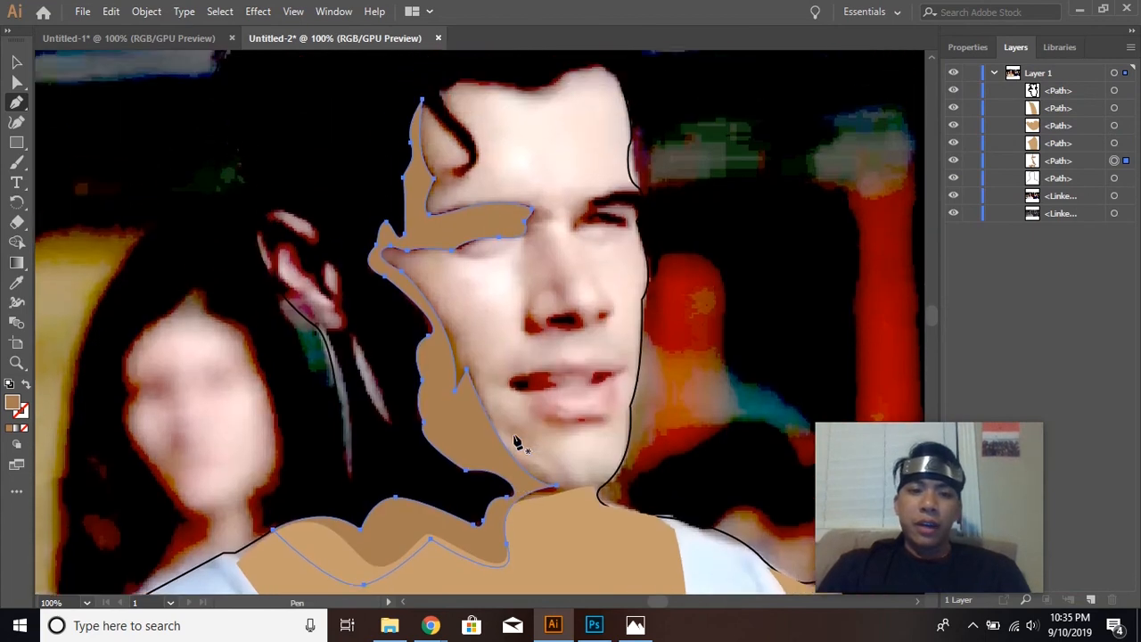
pyautogui.scroll(2, 490, 355)
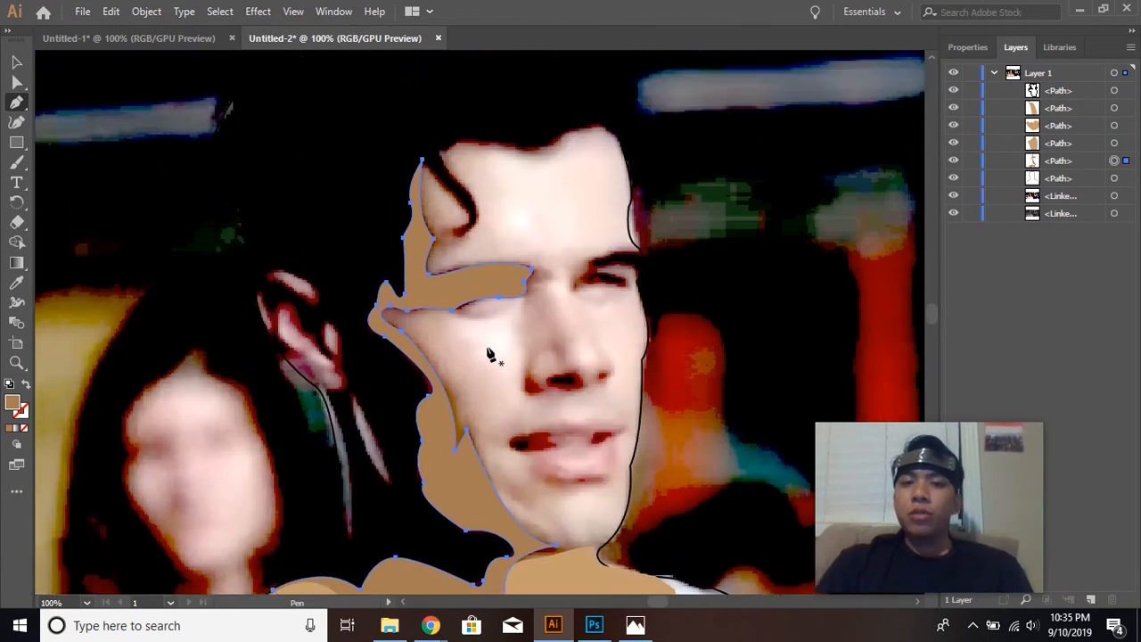
pyautogui.click(145, 38)
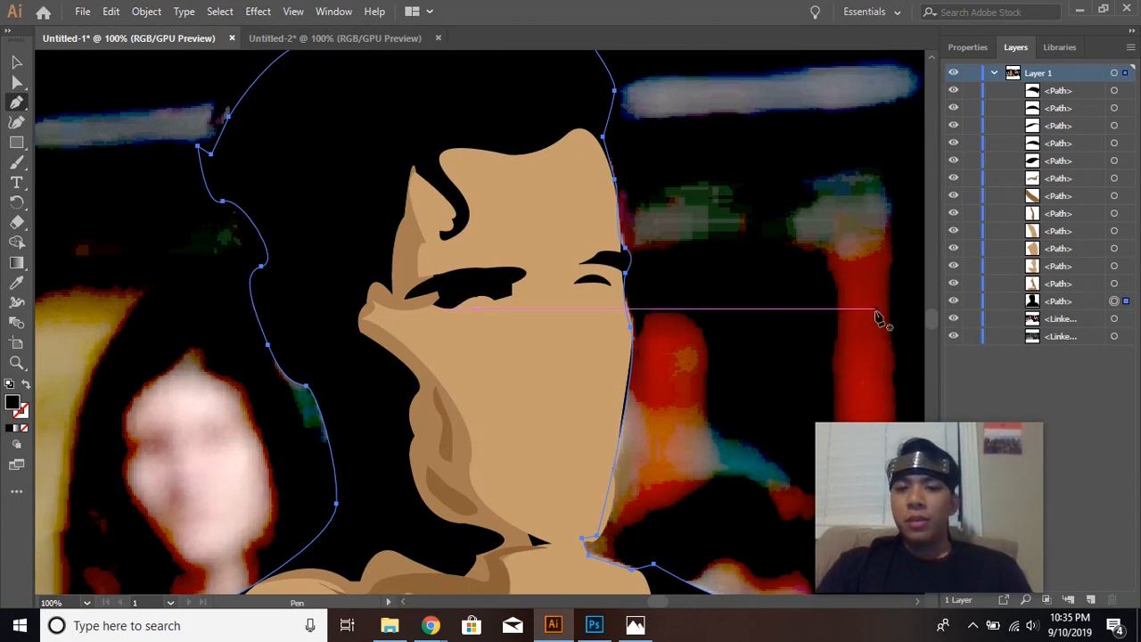
pyautogui.scroll(-10, 586, 332)
pyautogui.scroll(10, 584, 337)
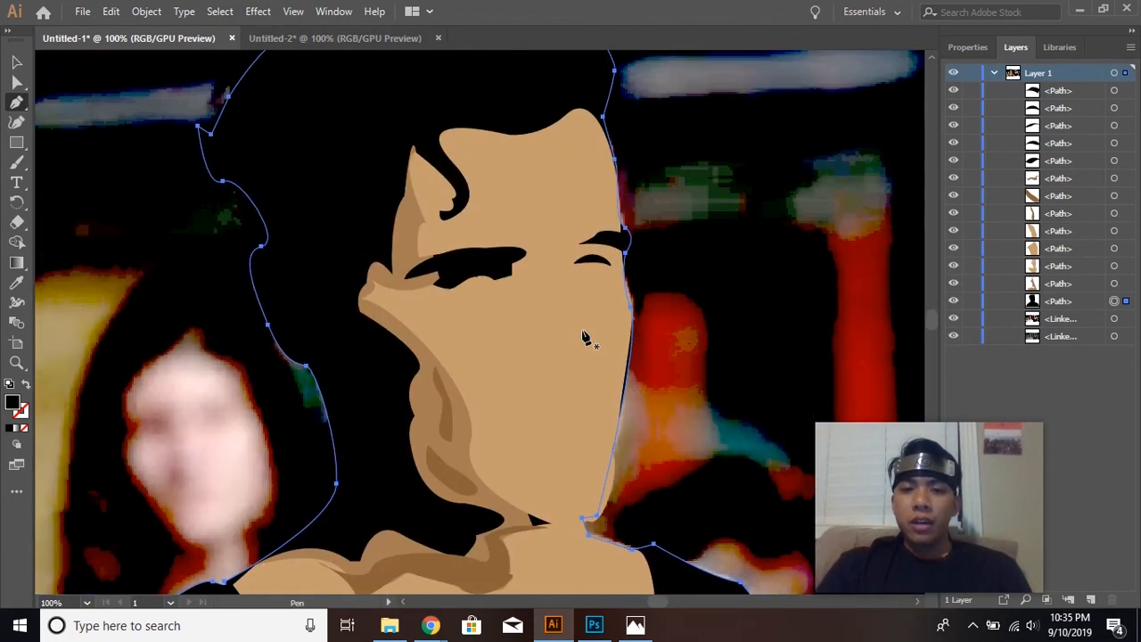
pyautogui.scroll(3, 584, 337)
pyautogui.scroll(-6, 584, 336)
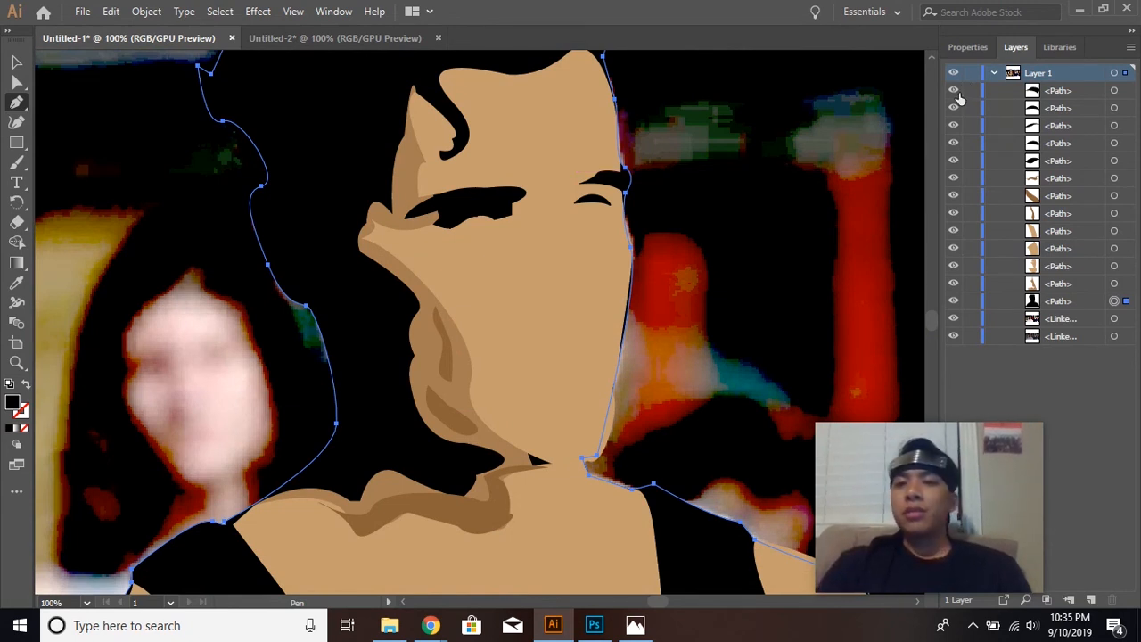
# Hide the topmost brow and eye paths in Layer 1 and show them again to check which features they cover.
pyautogui.click(953, 90)
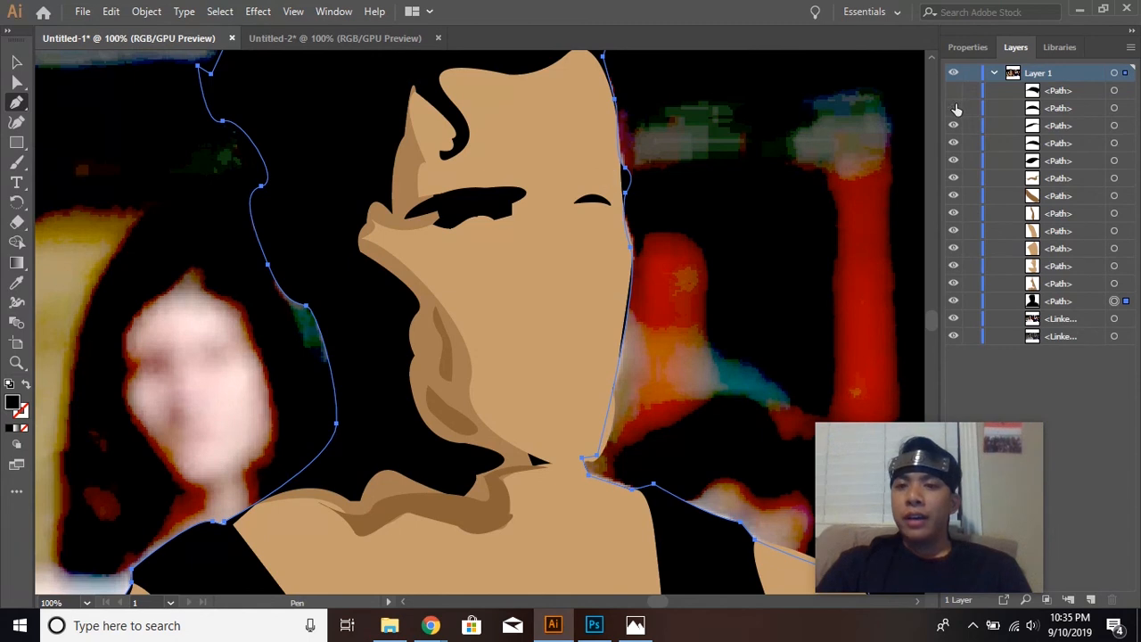
pyautogui.click(953, 126)
pyautogui.click(953, 126)
pyautogui.click(953, 108)
pyautogui.click(953, 91)
# Hide the four light skin-tone paths and the black silhouette path to uncover the reference photo.
pyautogui.click(953, 231)
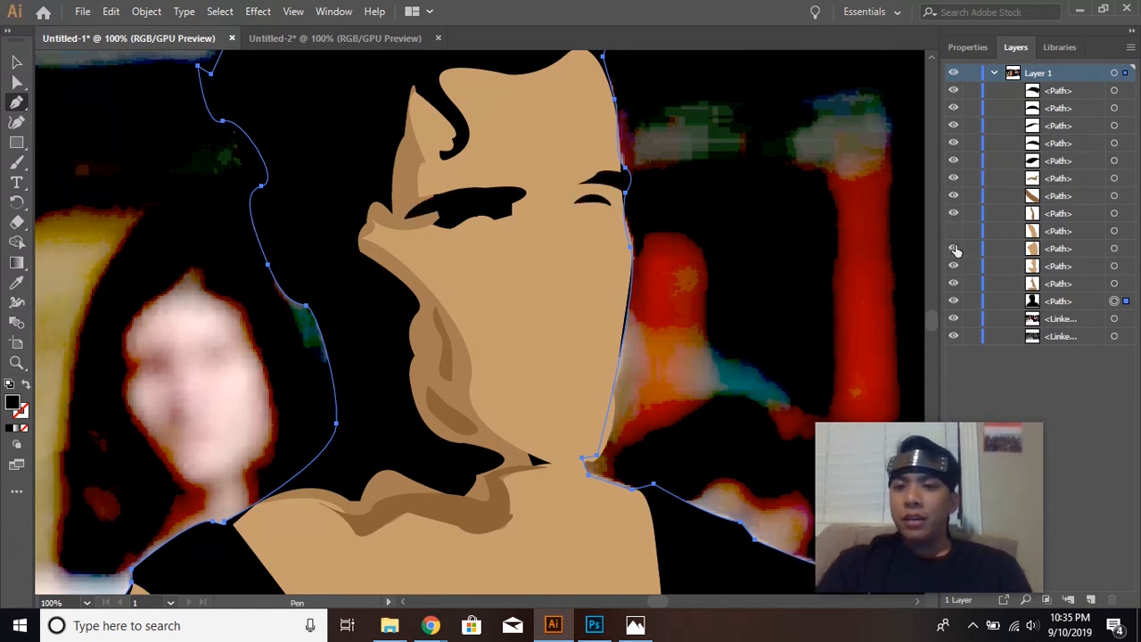
pyautogui.click(953, 266)
pyautogui.click(953, 284)
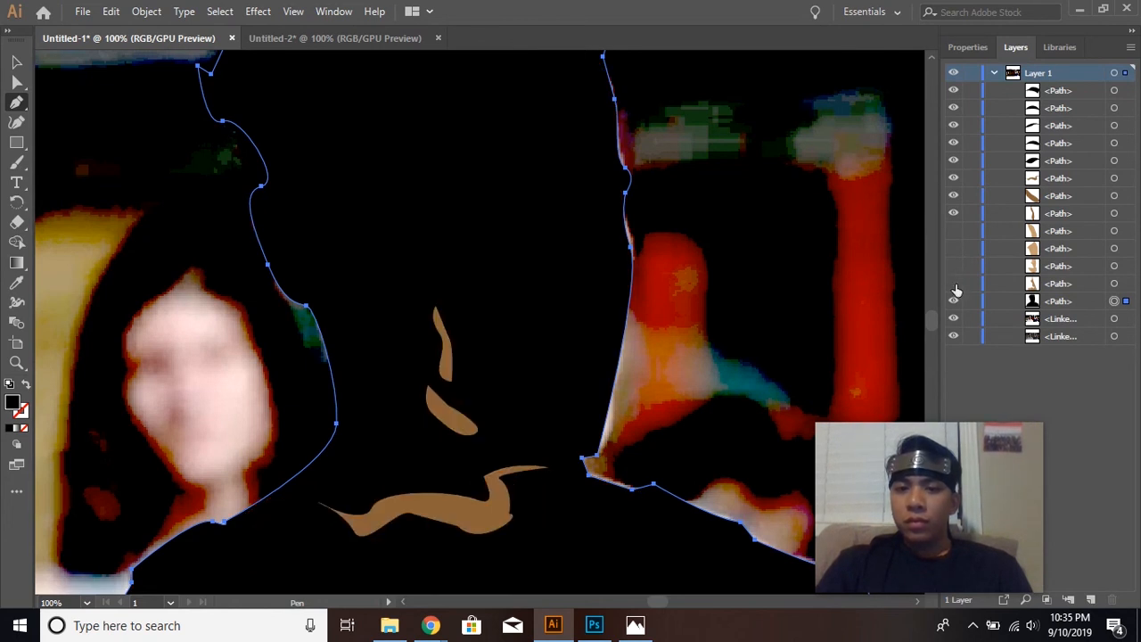
pyautogui.click(952, 302)
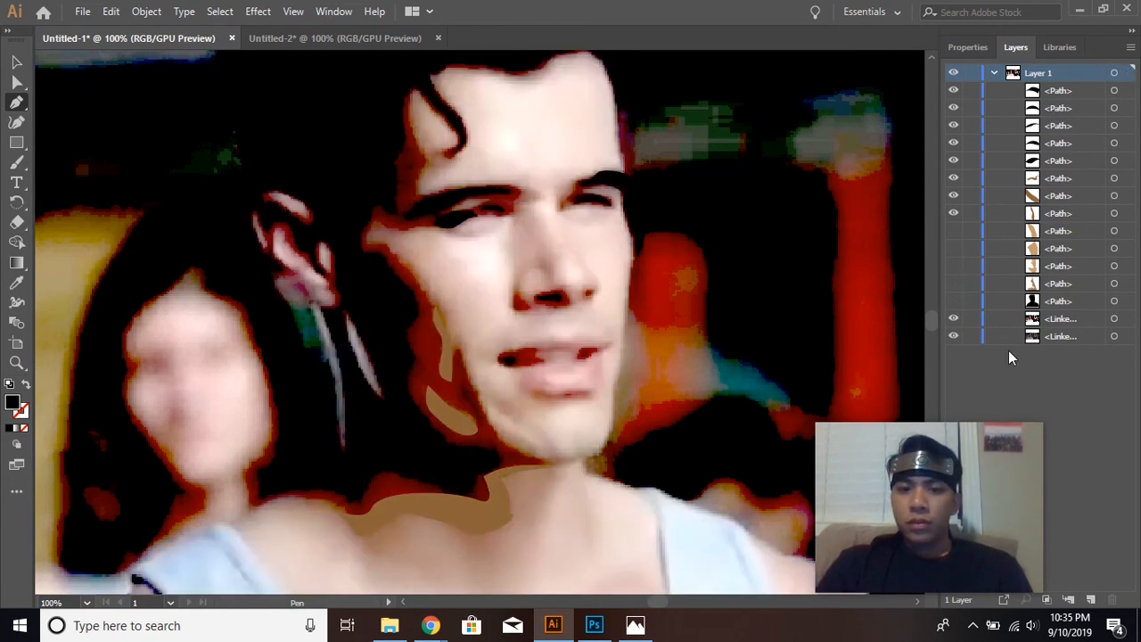
# Bring the high-contrast linked photo above all paths to examine it, and return it to just above the other linked photo.
pyautogui.click(1084, 320)
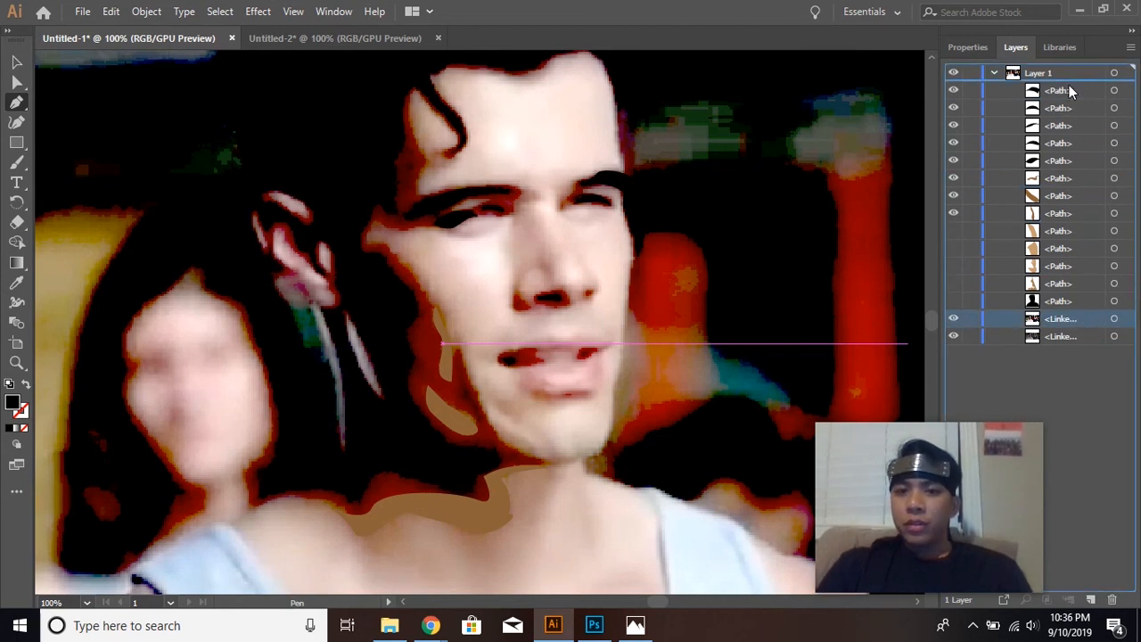
pyautogui.moveTo(1068, 87); pyautogui.dragTo(1070, 90)
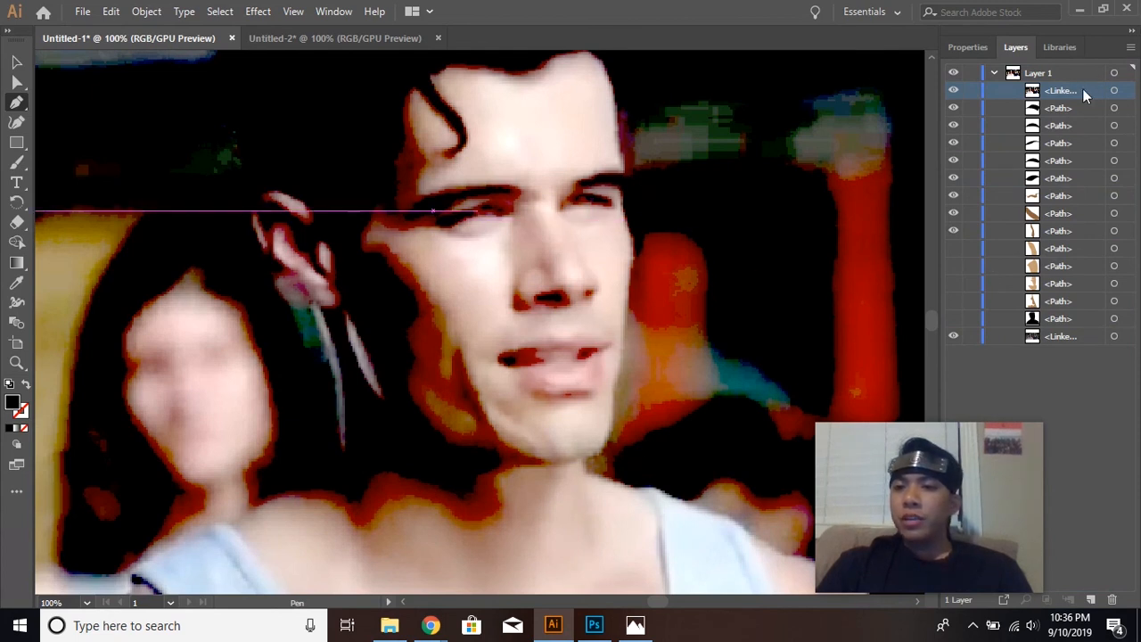
pyautogui.moveTo(1082, 89); pyautogui.dragTo(1092, 331)
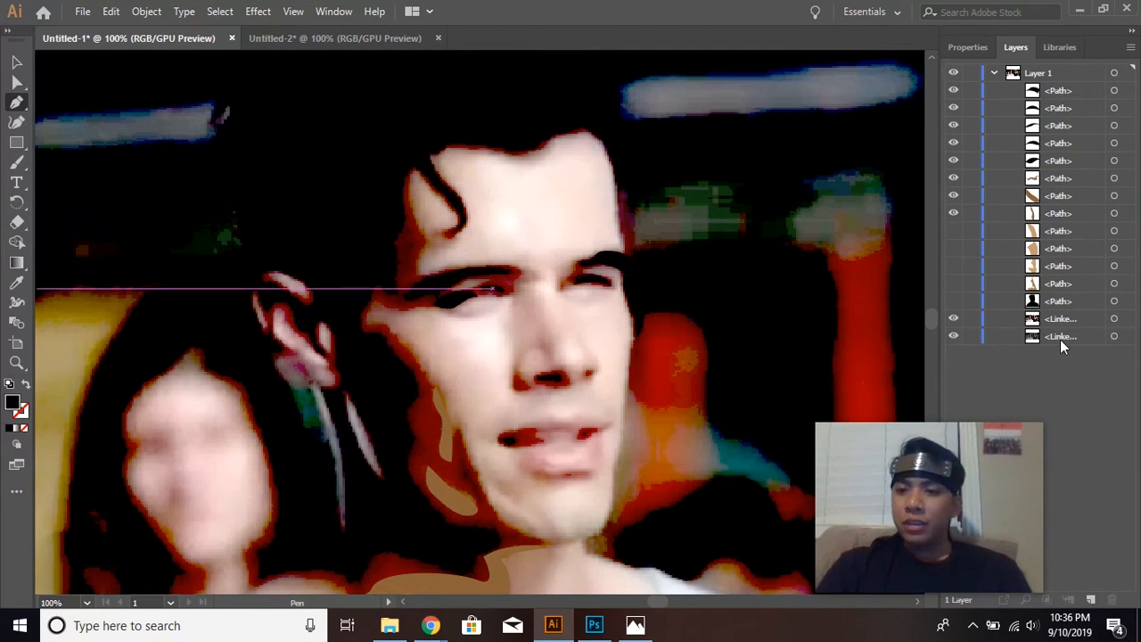
# Bring the softer, natural-toned linked photo above all paths to examine its shading, and return it to the bottom of Layer 1.
pyautogui.moveTo(1082, 335); pyautogui.dragTo(1084, 86)
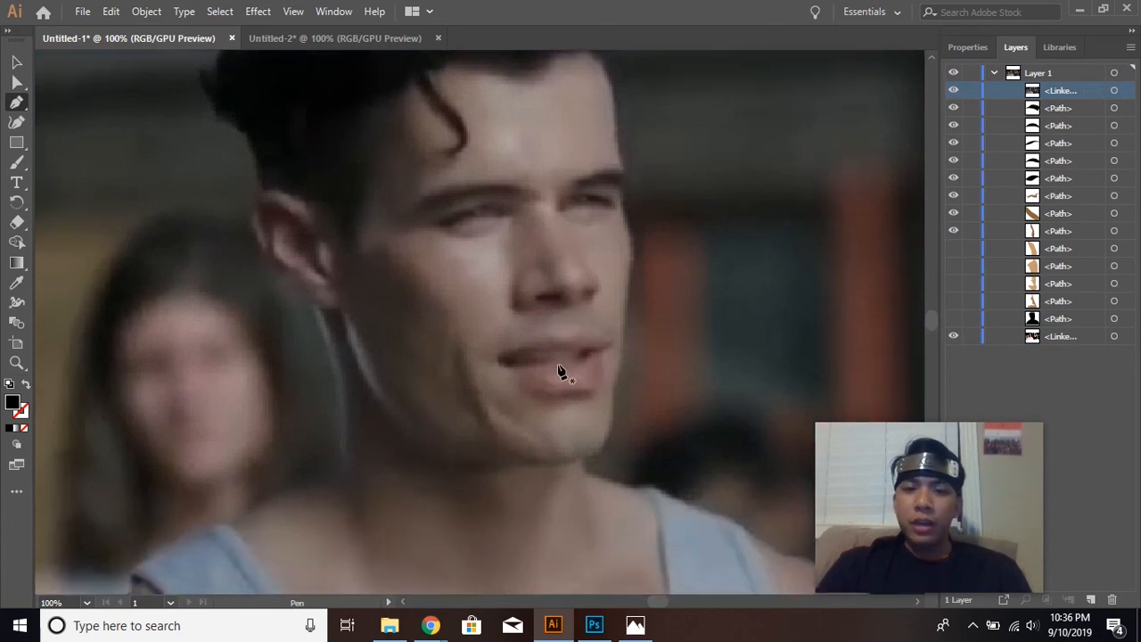
pyautogui.moveTo(1073, 87); pyautogui.dragTo(1083, 329)
pyautogui.click(1075, 336)
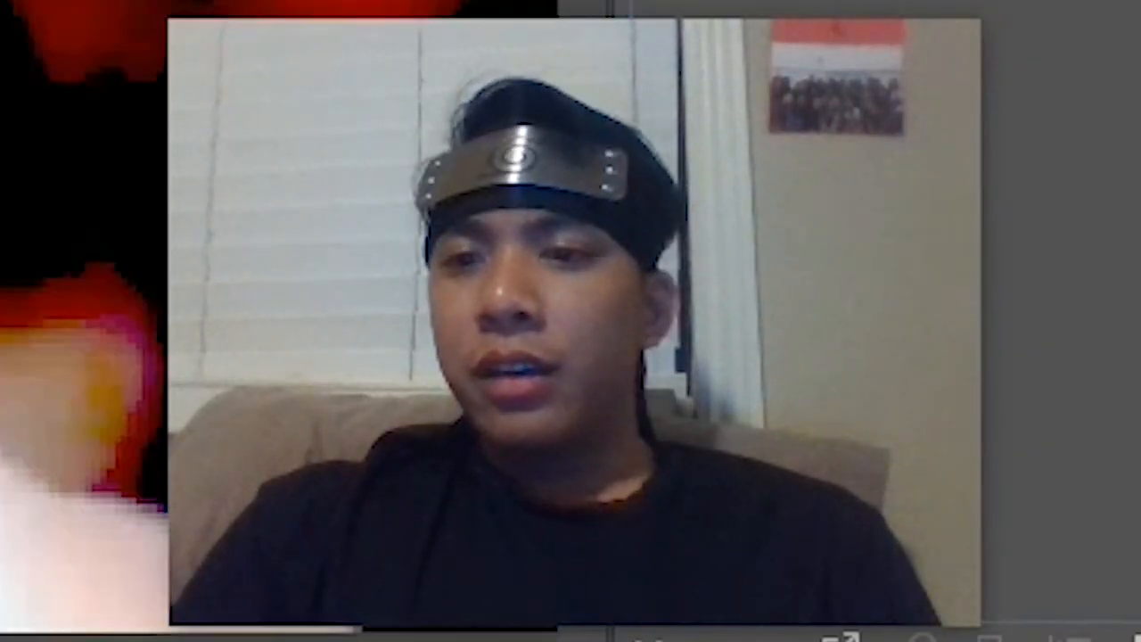